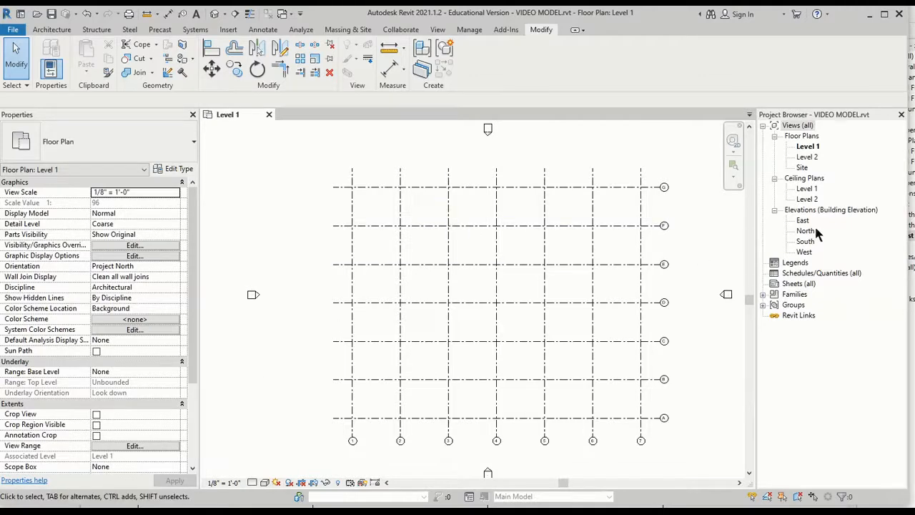
Open the East elevation and extend the aligned Level 1 and Level 2 lines so their heads sit beyond grid G
{"action": "left_click", "coordinate": [804, 221]}
{"action": "double_click", "coordinate": [804, 221]}
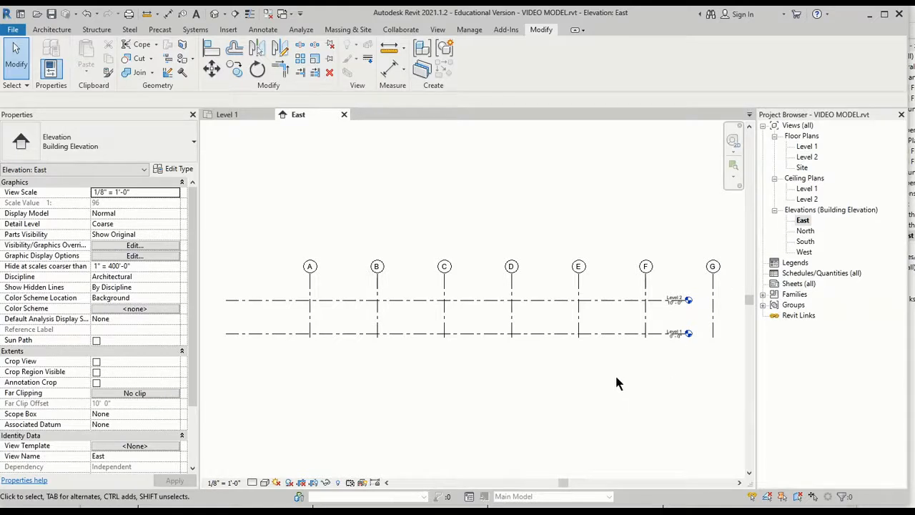
{"action": "scroll", "coordinate": [617, 380], "scroll_direction": "down", "scroll_amount": 1}
{"action": "middle_click_drag", "start_coordinate": [617, 380], "coordinate": [565, 364]}
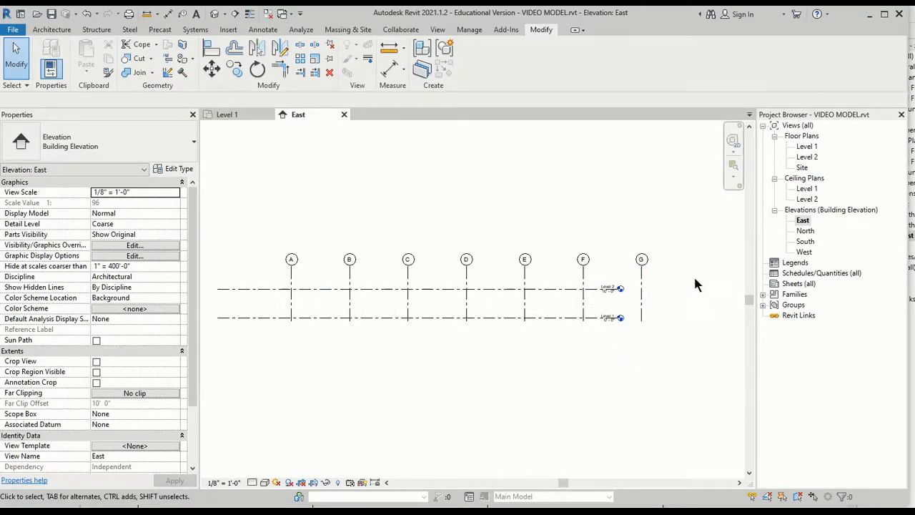
{"action": "scroll", "coordinate": [620, 321], "scroll_direction": "up", "scroll_amount": 1}
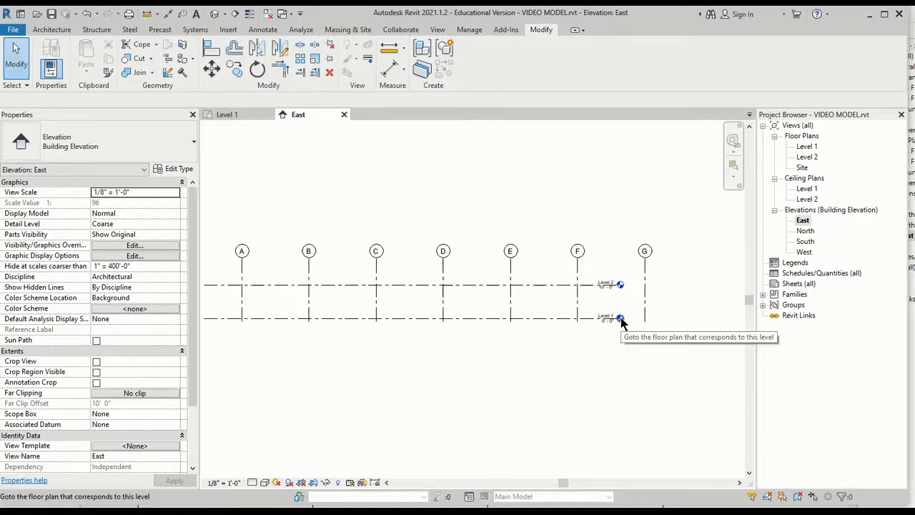
{"action": "left_click", "coordinate": [619, 322]}
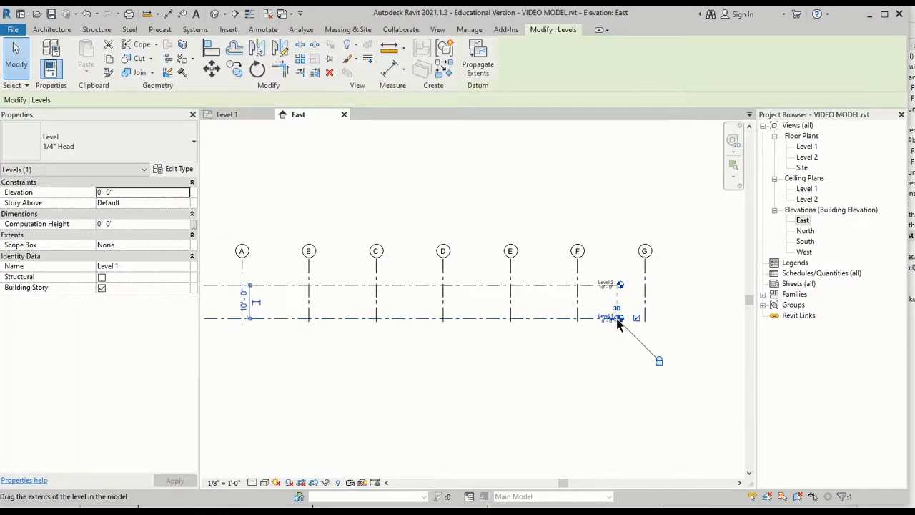
{"action": "left_click_drag", "start_coordinate": [620, 322], "coordinate": [679, 319]}
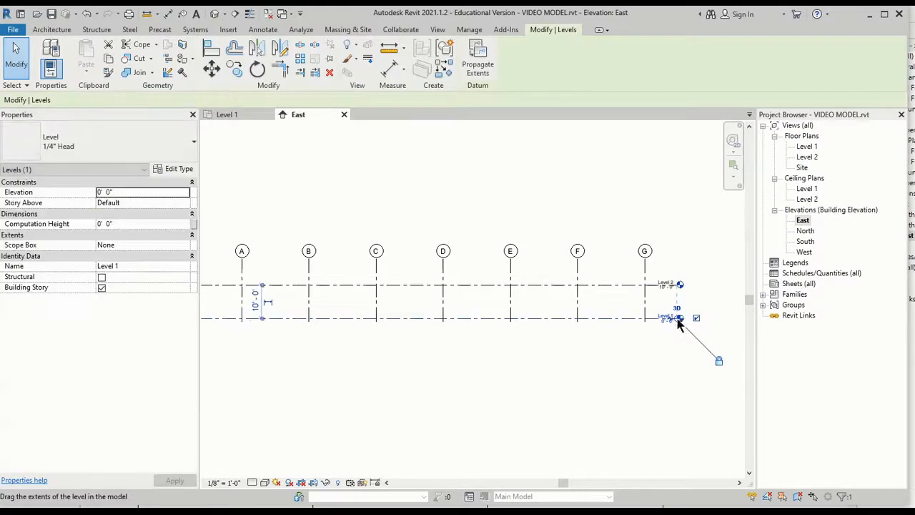
{"action": "left_click", "coordinate": [675, 367]}
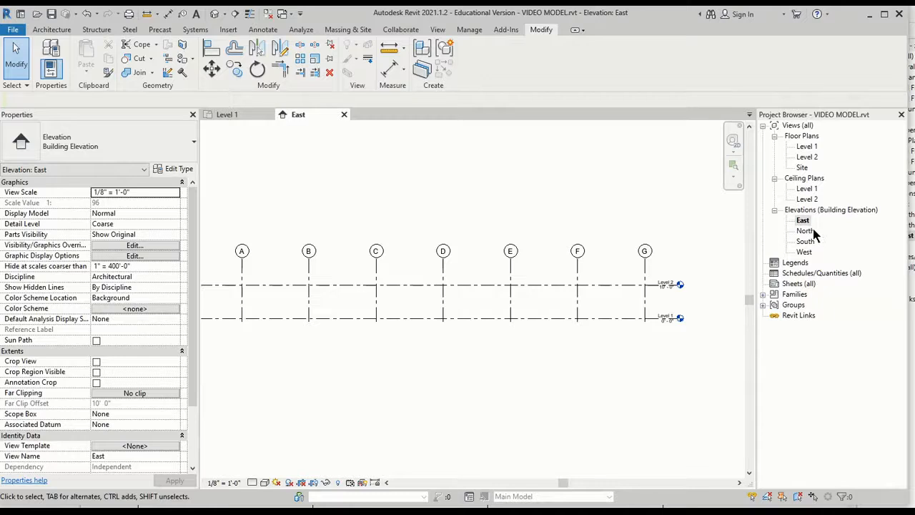
In the North elevation, extend the aligned Level 1 and Level 2 lines past grid 7
{"action": "scroll", "coordinate": [381, 348], "scroll_direction": "down", "scroll_amount": 3}
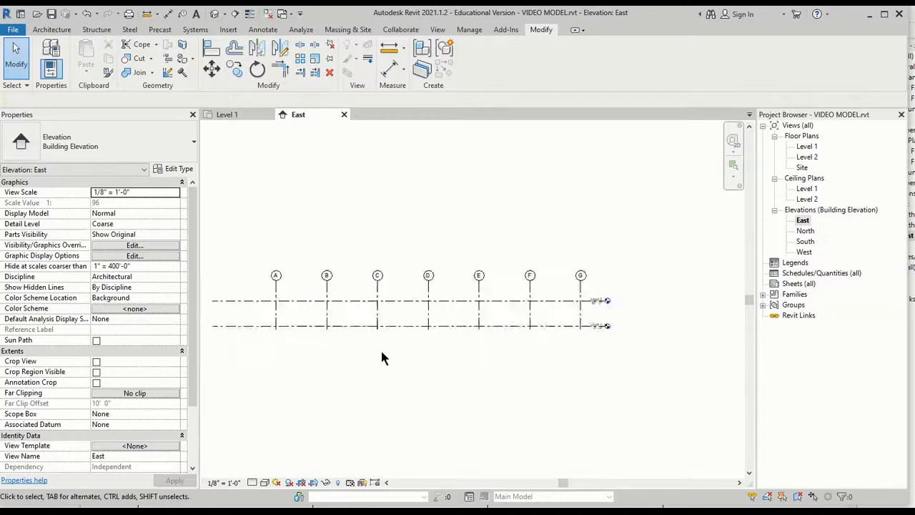
{"action": "double_click", "coordinate": [806, 231]}
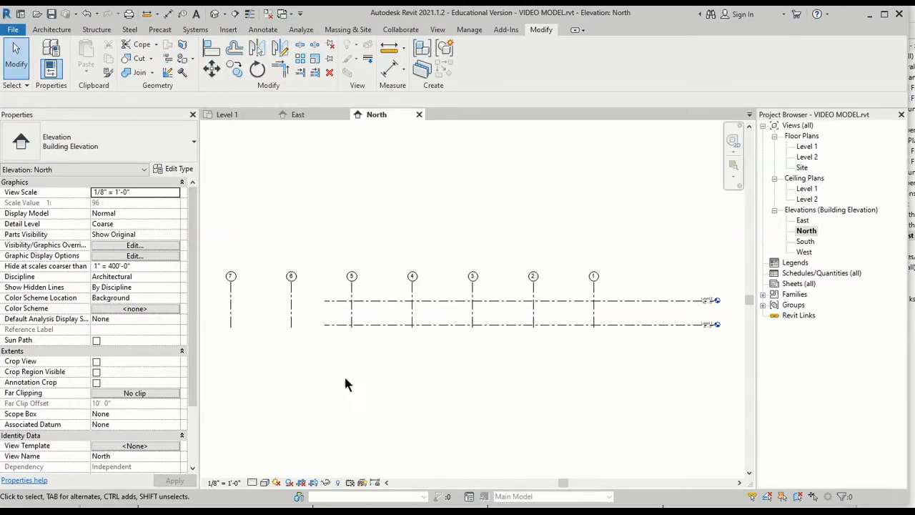
{"action": "scroll", "coordinate": [167, 395], "scroll_direction": "down", "scroll_amount": 1}
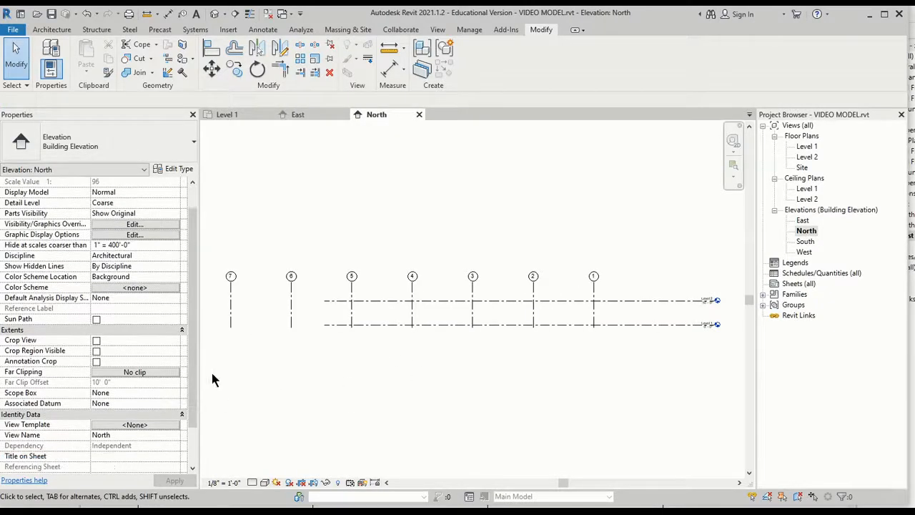
{"action": "left_click", "coordinate": [342, 302]}
{"action": "left_click_drag", "start_coordinate": [323, 304], "coordinate": [215, 301]}
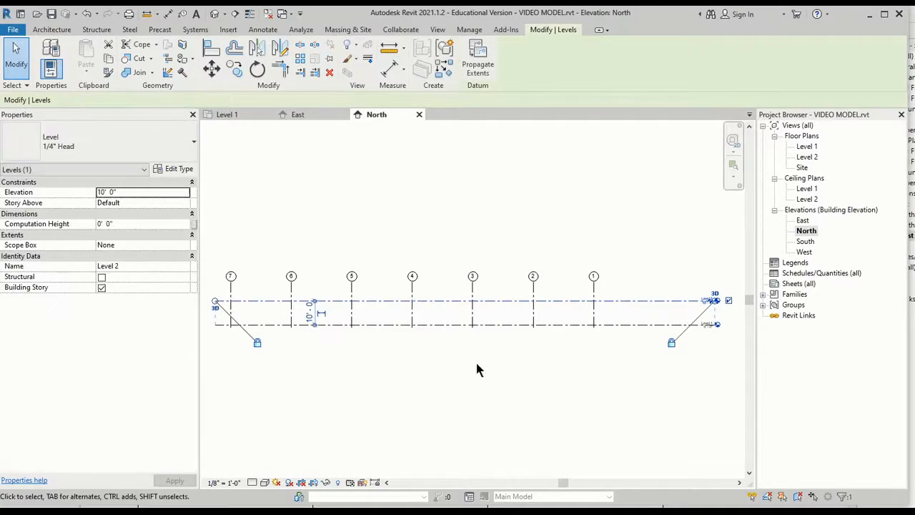
Check the South elevation, then raise the aligned bubbles of grids A through G well above Level 2 in the West elevation
{"action": "double_click", "coordinate": [809, 242]}
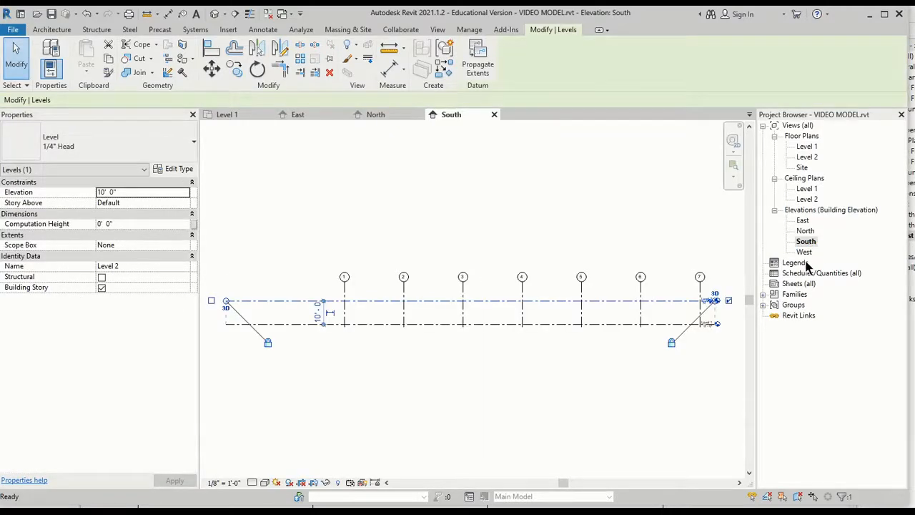
{"action": "double_click", "coordinate": [804, 252]}
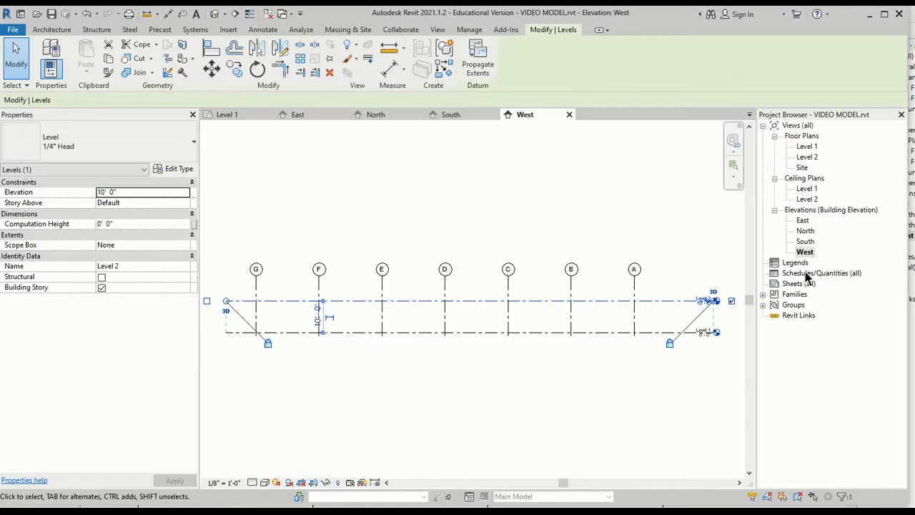
{"action": "left_click", "coordinate": [637, 290]}
{"action": "left_click_drag", "start_coordinate": [635, 281], "coordinate": [641, 213]}
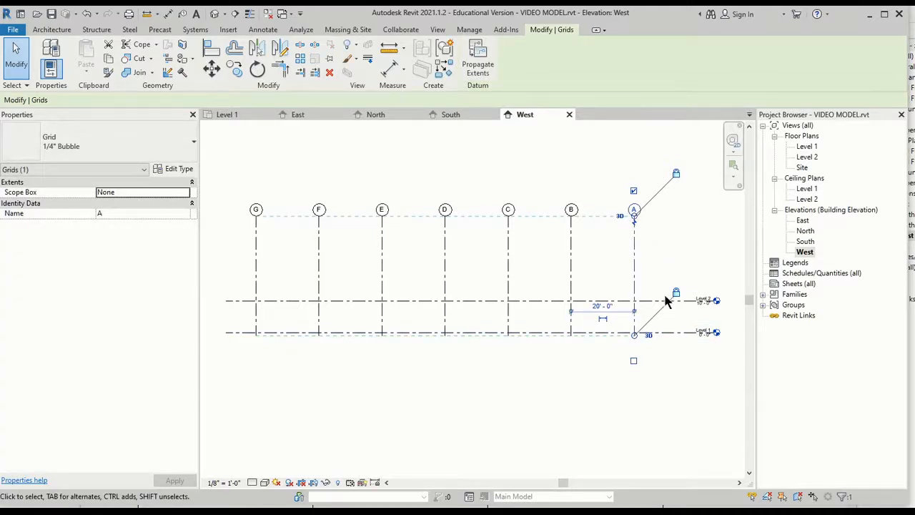
In the South elevation, raise the aligned bubbles of grids 1 through 7 well above Level 2, and check them in the North elevation
{"action": "double_click", "coordinate": [807, 241]}
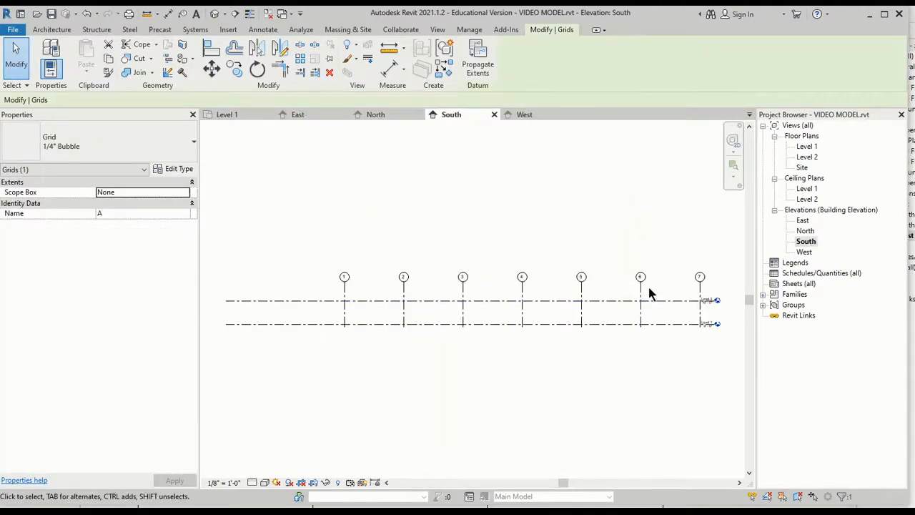
{"action": "left_click", "coordinate": [345, 290]}
{"action": "left_click_drag", "start_coordinate": [348, 286], "coordinate": [350, 227]}
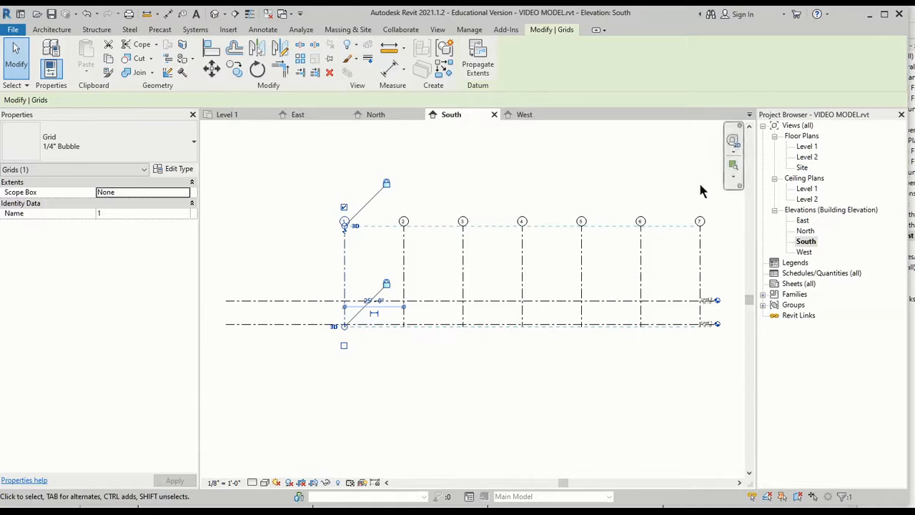
{"action": "double_click", "coordinate": [806, 231]}
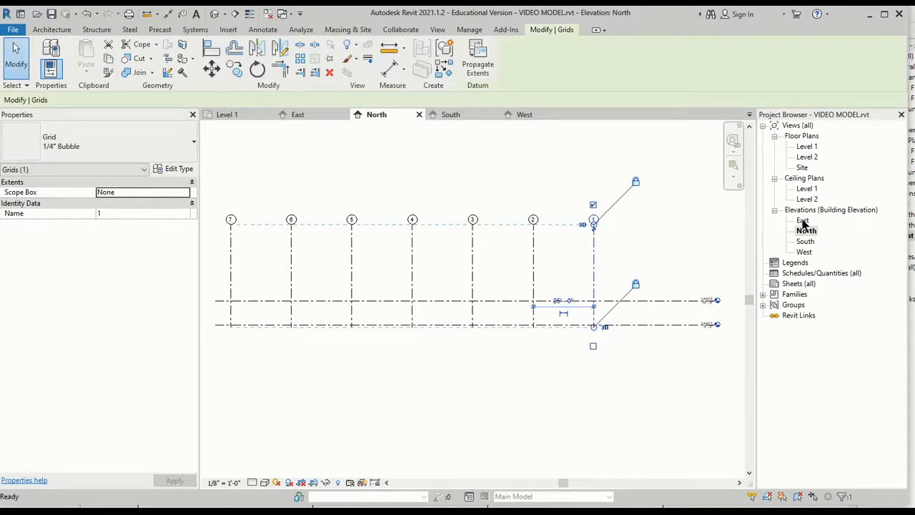
In the East elevation, draw a new level between Level 1 and Level 2 at 7'-6", aligned with the ends of the existing levels
{"action": "double_click", "coordinate": [803, 221]}
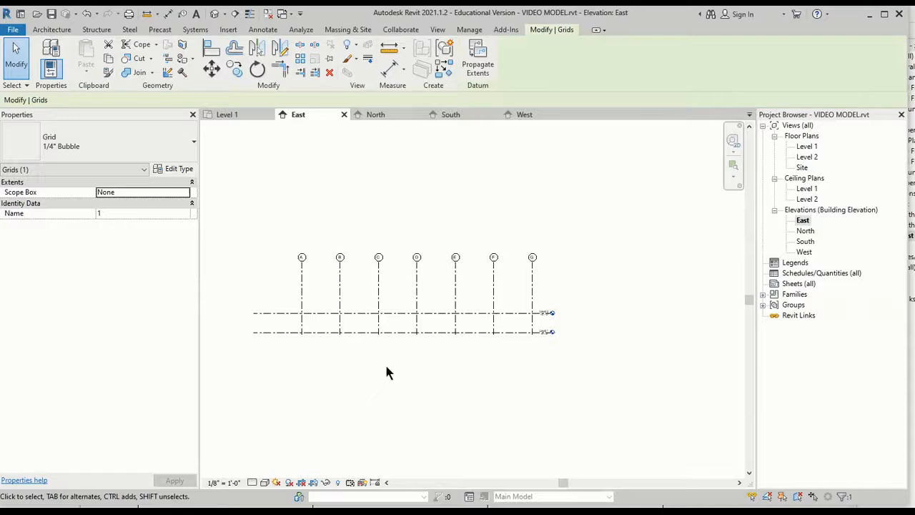
{"action": "scroll", "coordinate": [301, 354], "scroll_direction": "up", "scroll_amount": 2}
{"action": "scroll", "coordinate": [469, 391], "scroll_direction": "up", "scroll_amount": 2}
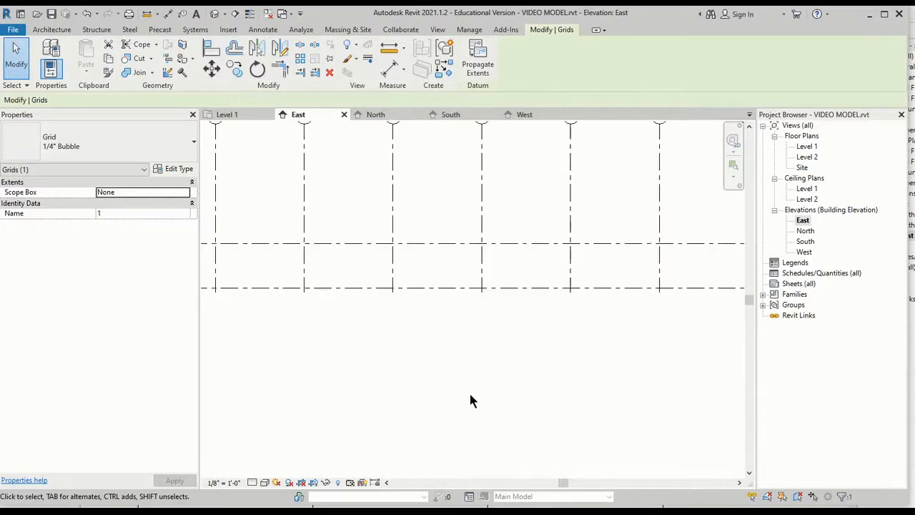
{"action": "scroll", "coordinate": [496, 406], "scroll_direction": "down", "scroll_amount": 1}
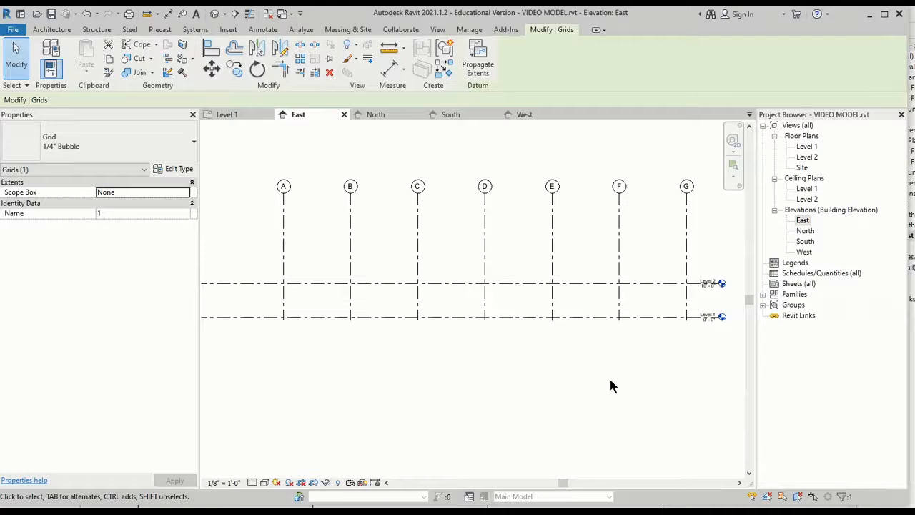
{"action": "scroll", "coordinate": [365, 365], "scroll_direction": "down", "scroll_amount": 2}
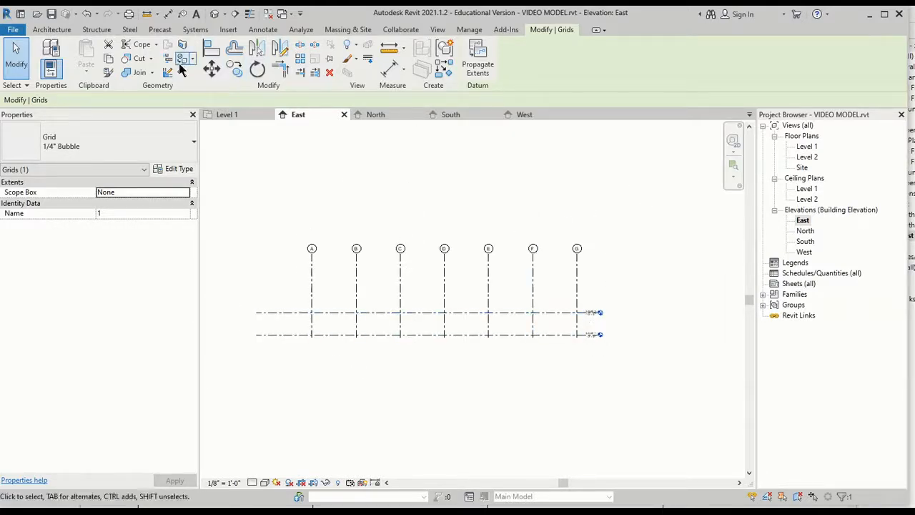
{"action": "left_click", "coordinate": [41, 32]}
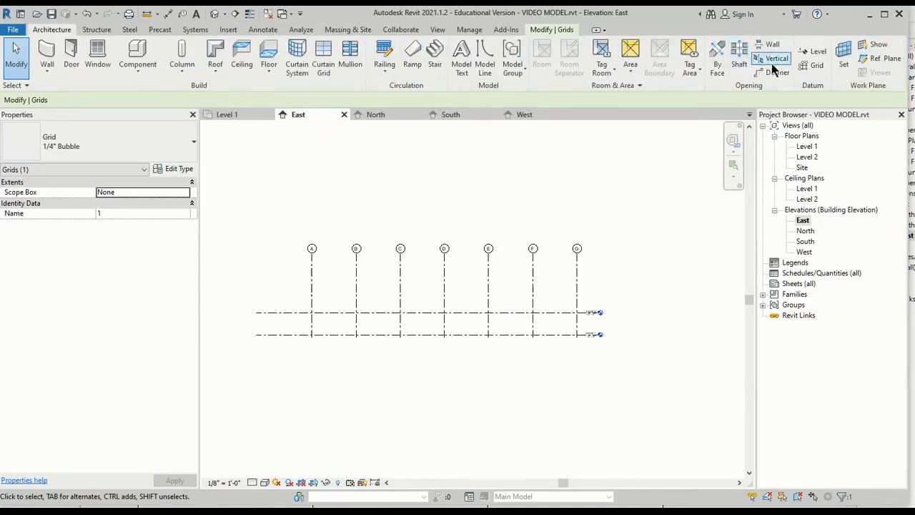
{"action": "left_click", "coordinate": [802, 56]}
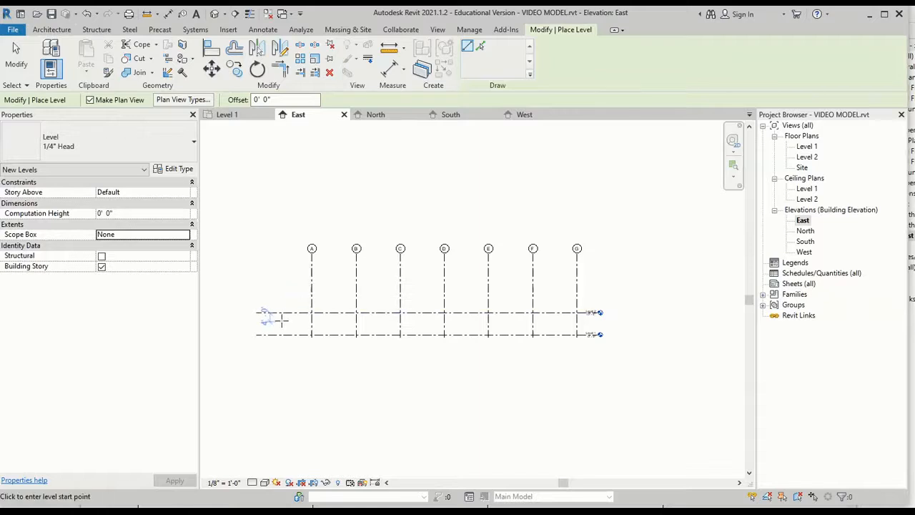
{"action": "scroll", "coordinate": [254, 318], "scroll_direction": "up", "scroll_amount": 3}
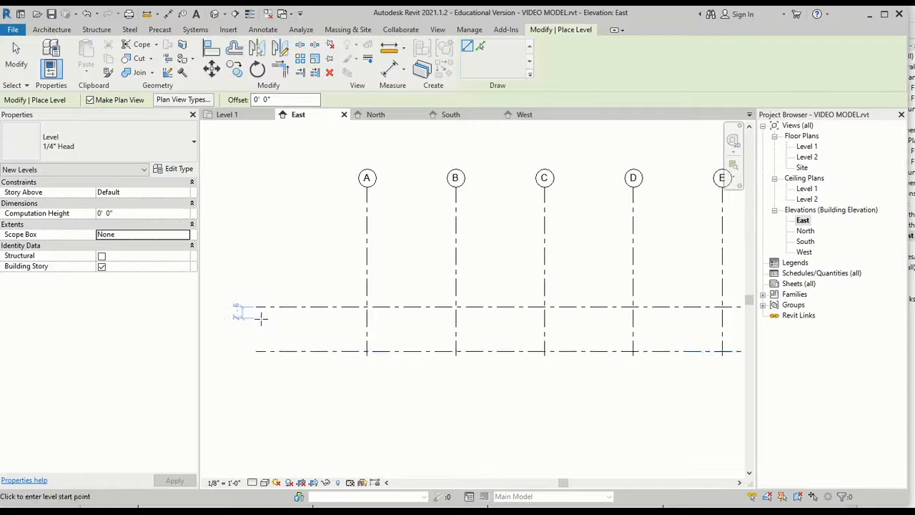
{"action": "left_click", "coordinate": [256, 317]}
{"action": "scroll", "coordinate": [520, 319], "scroll_direction": "down", "scroll_amount": 2}
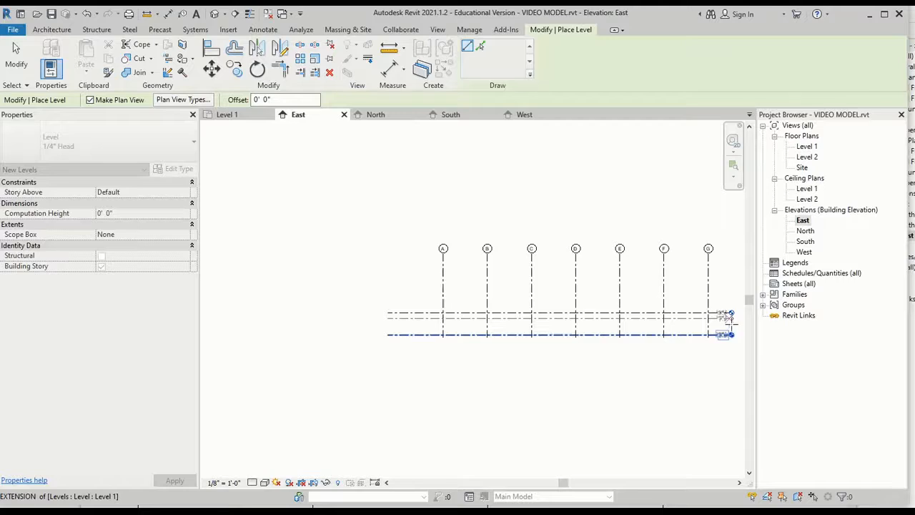
{"action": "left_click", "coordinate": [727, 317]}
{"action": "scroll", "coordinate": [727, 322], "scroll_direction": "up", "scroll_amount": 4}
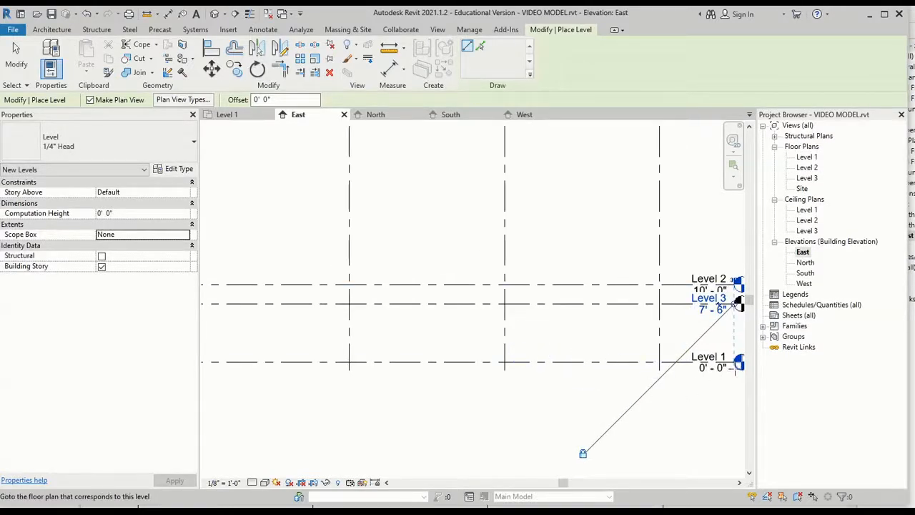
Draw another level 12'-0" above Level 2, aligned with both ends of the existing levels, and finish placing levels
{"action": "scroll", "coordinate": [578, 312], "scroll_direction": "down", "scroll_amount": 3}
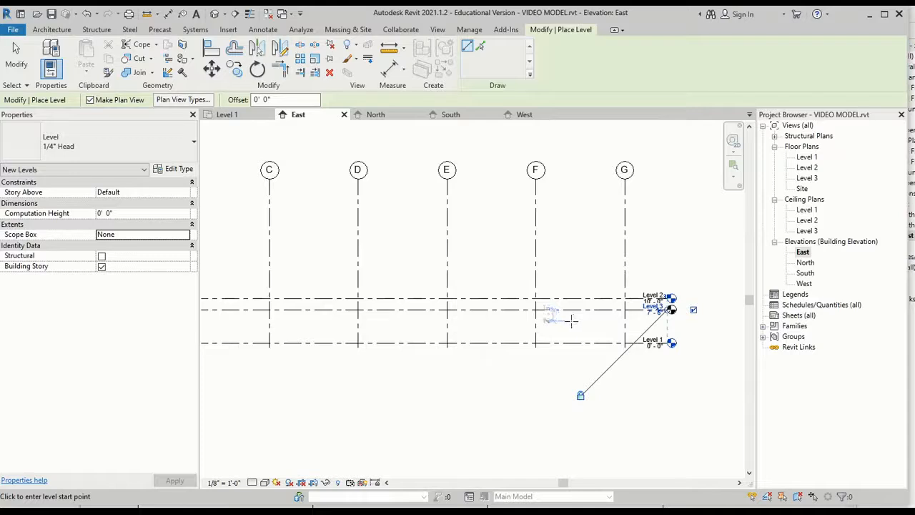
{"action": "scroll", "coordinate": [511, 315], "scroll_direction": "down", "scroll_amount": 2}
{"action": "scroll", "coordinate": [265, 296], "scroll_direction": "down", "scroll_amount": 2}
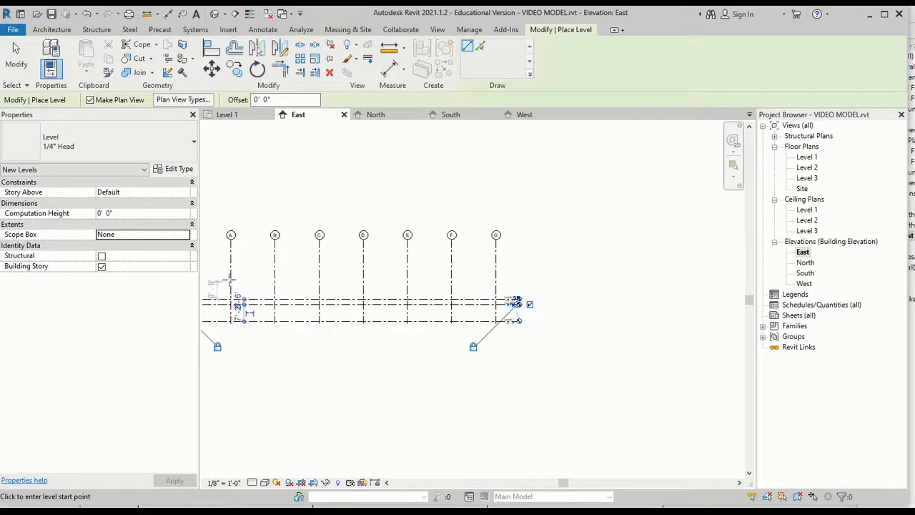
{"action": "middle_click_drag", "start_coordinate": [231, 281], "coordinate": [384, 272]}
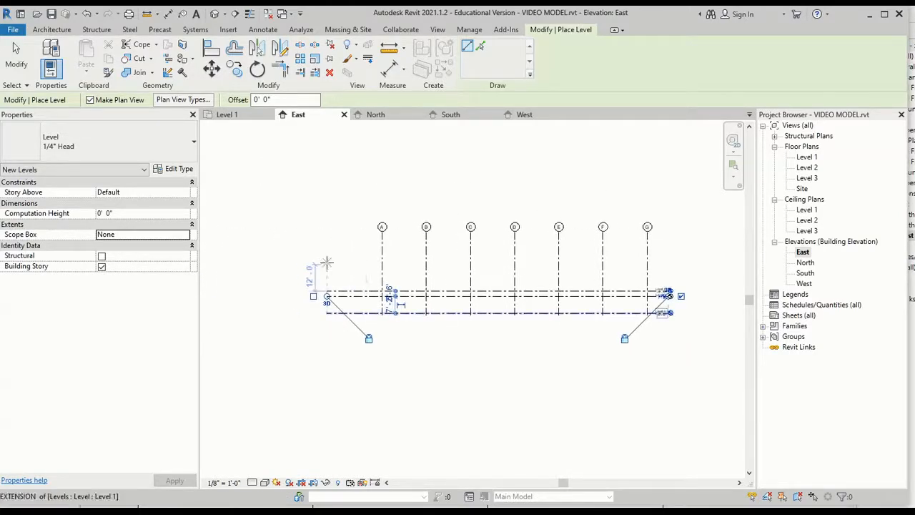
{"action": "left_click", "coordinate": [326, 262]}
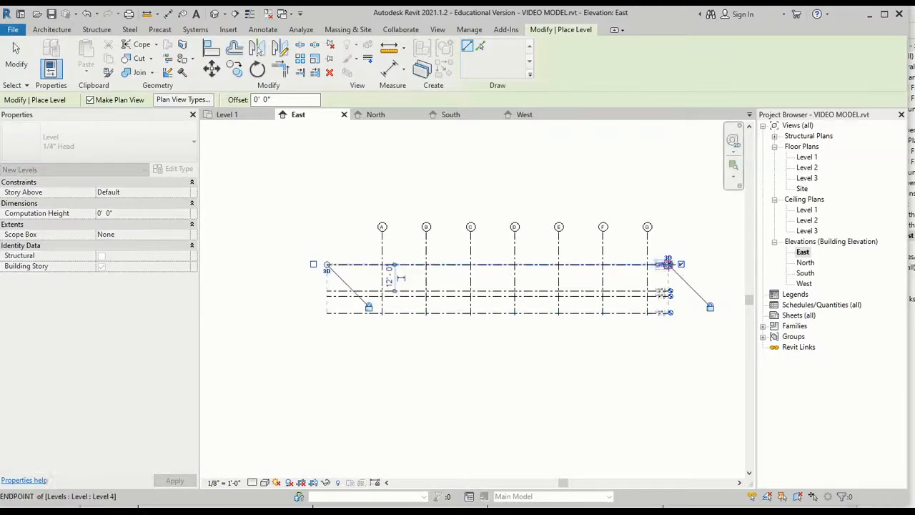
{"action": "left_click", "coordinate": [669, 264]}
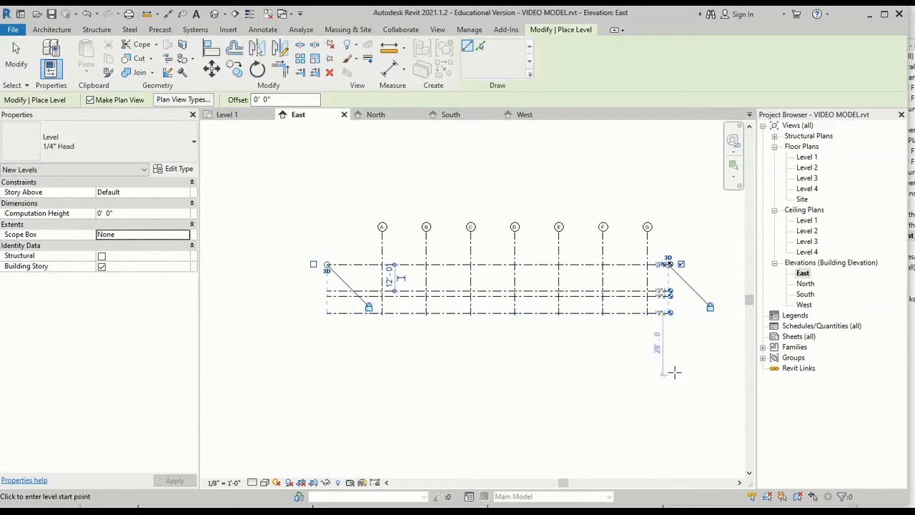
{"action": "key", "text": "Escape"}
{"action": "key", "text": "Escape"}
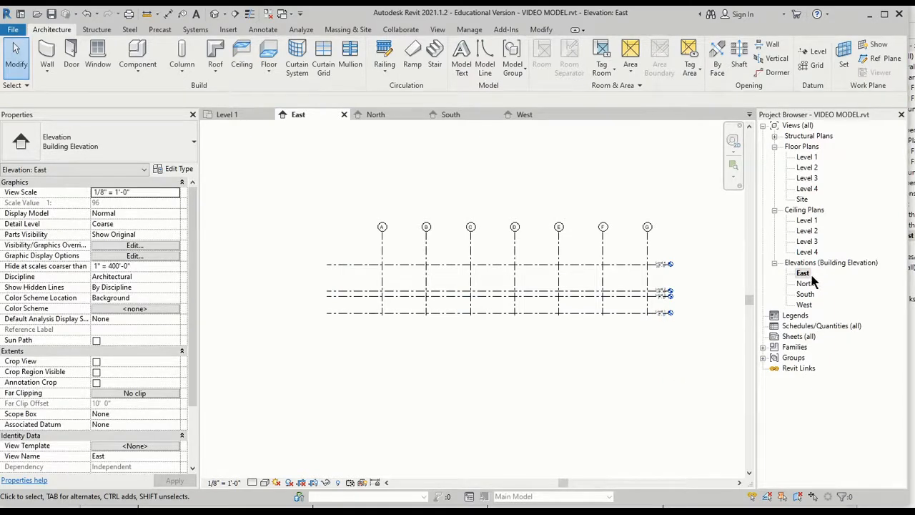
Check the new levels in the North, South and West elevations, and return to the level heads in the East elevation
{"action": "double_click", "coordinate": [806, 284]}
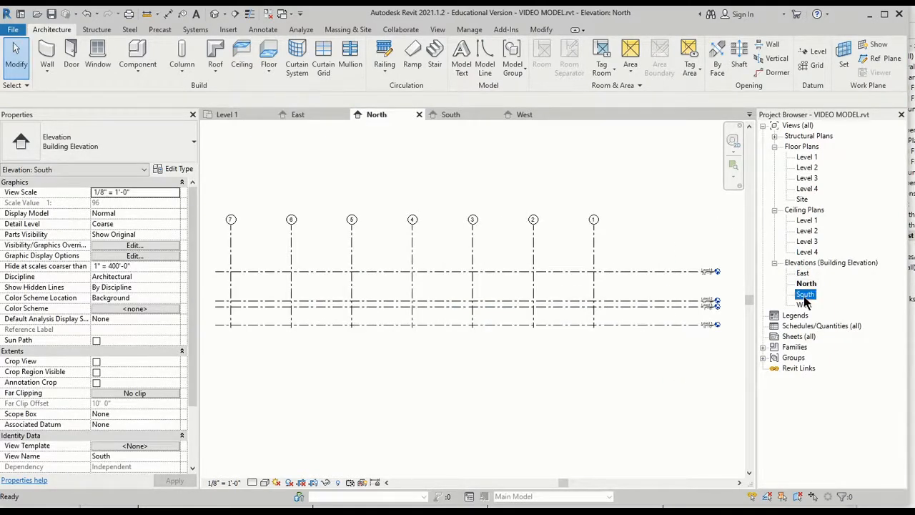
{"action": "double_click", "coordinate": [805, 295]}
{"action": "double_click", "coordinate": [804, 304]}
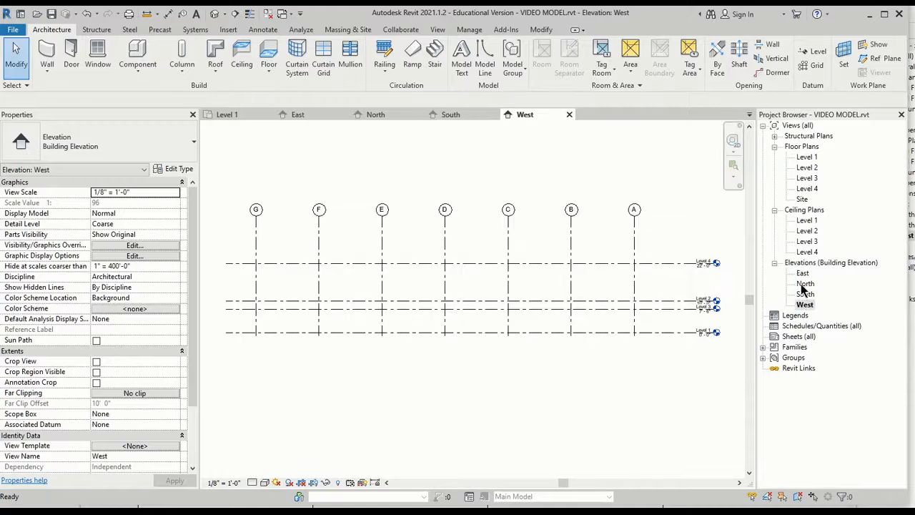
{"action": "double_click", "coordinate": [803, 274]}
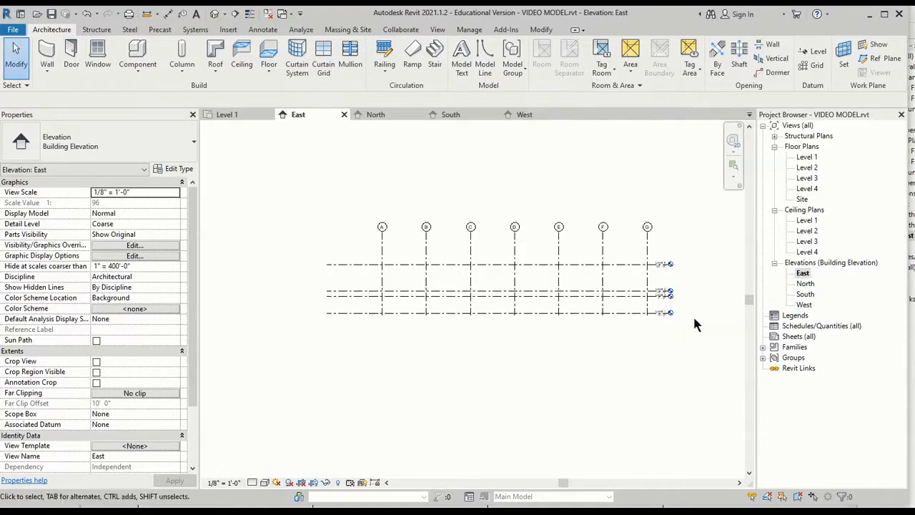
{"action": "scroll", "coordinate": [651, 319], "scroll_direction": "up", "scroll_amount": 5}
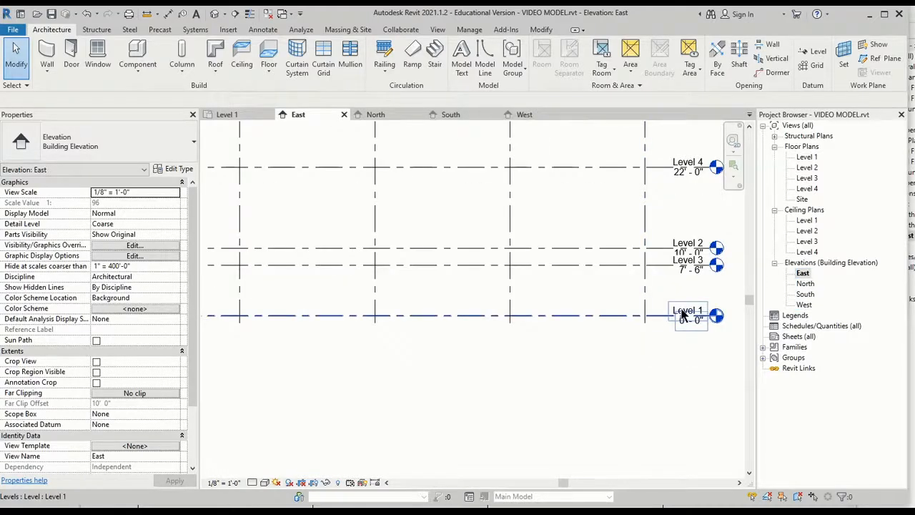
Rename Level 1 as Ground Floor and rename its corresponding views as well
{"action": "left_click", "coordinate": [683, 314]}
{"action": "left_click", "coordinate": [683, 314]}
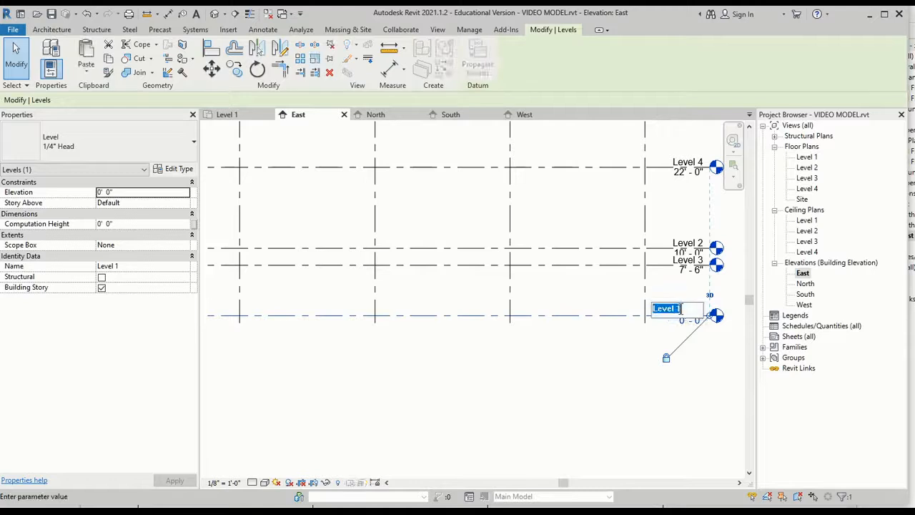
{"action": "type", "text": "GROUND fLOOR"}
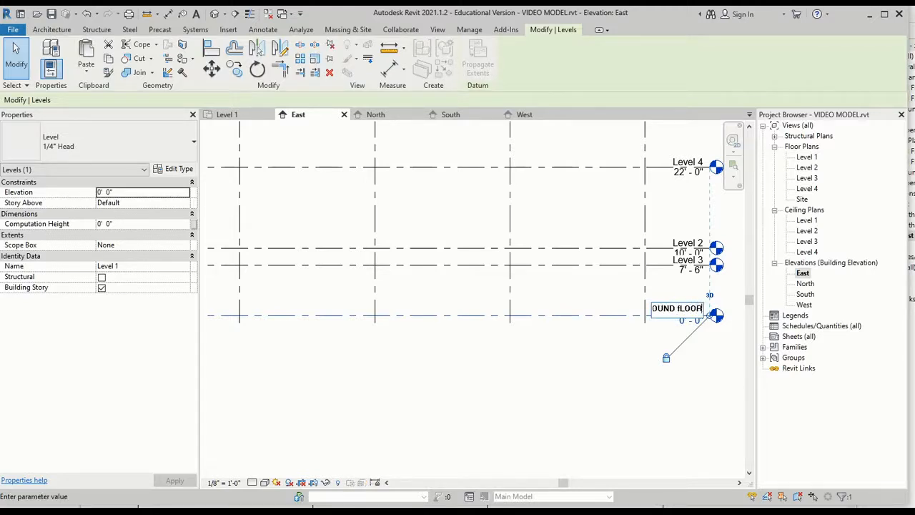
{"action": "key", "text": "ctrl+a"}
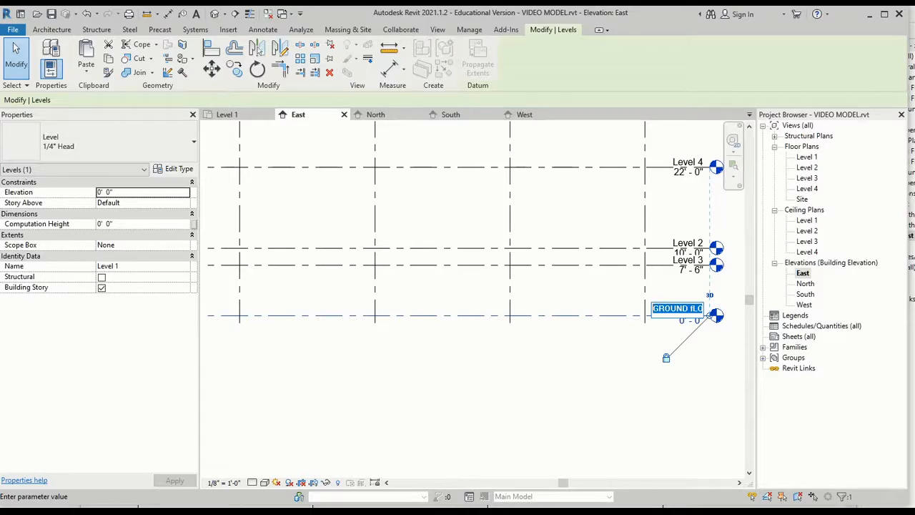
{"action": "type", "text": "Ground Floor"}
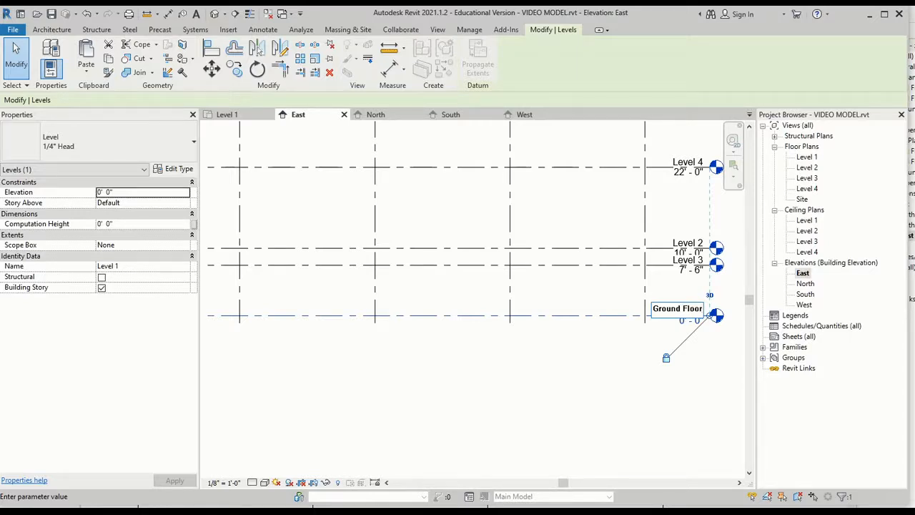
{"action": "key", "text": "Return"}
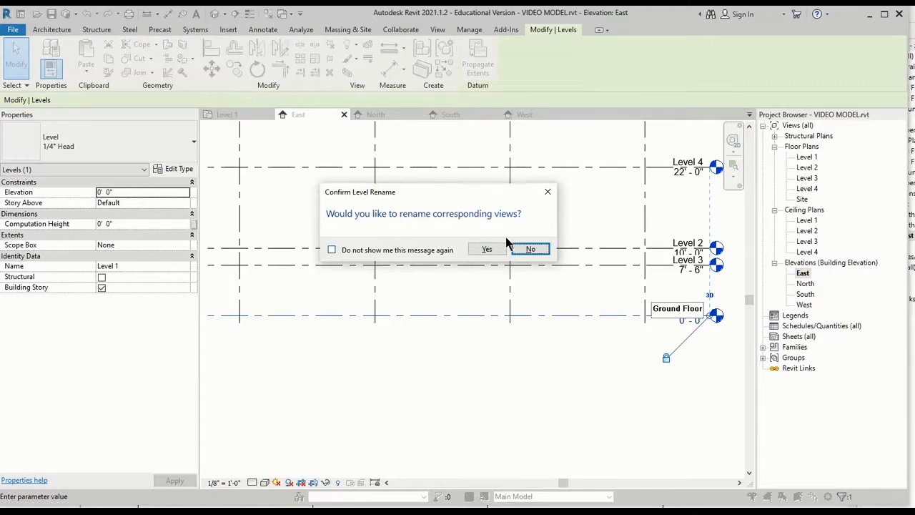
{"action": "left_click", "coordinate": [487, 249]}
Rename Level 3, at 7'-6", as 2nd Floor Framing and rename its corresponding views too
{"action": "left_click", "coordinate": [690, 265]}
{"action": "left_click", "coordinate": [688, 260]}
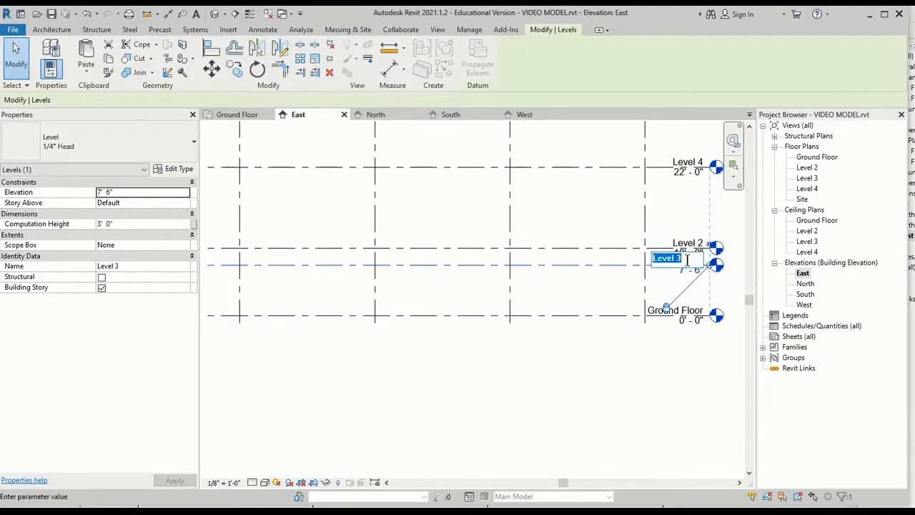
{"action": "type", "text": "2"}
{"action": "type", "text": "Framing"}
{"action": "key", "text": "Return"}
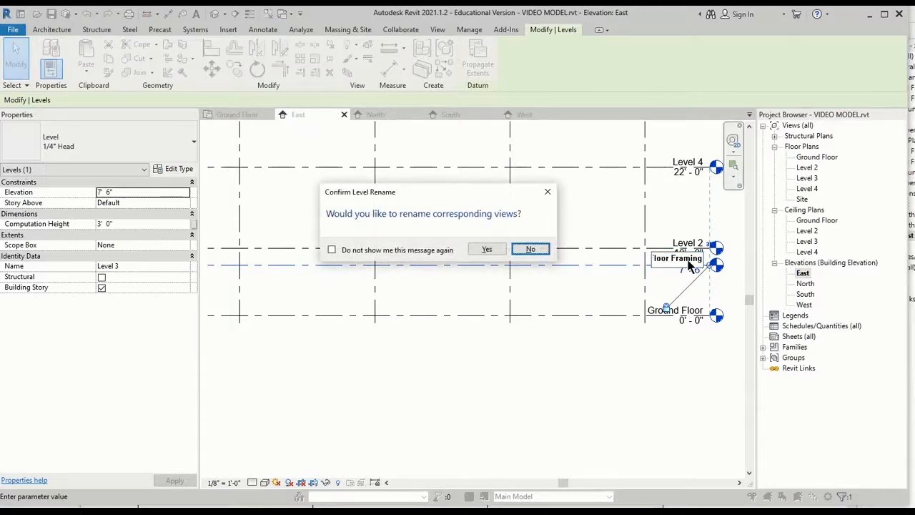
{"action": "left_click", "coordinate": [484, 249]}
Rename Level 2 as 2nd Floor, including its corresponding views
{"action": "left_click", "coordinate": [690, 245]}
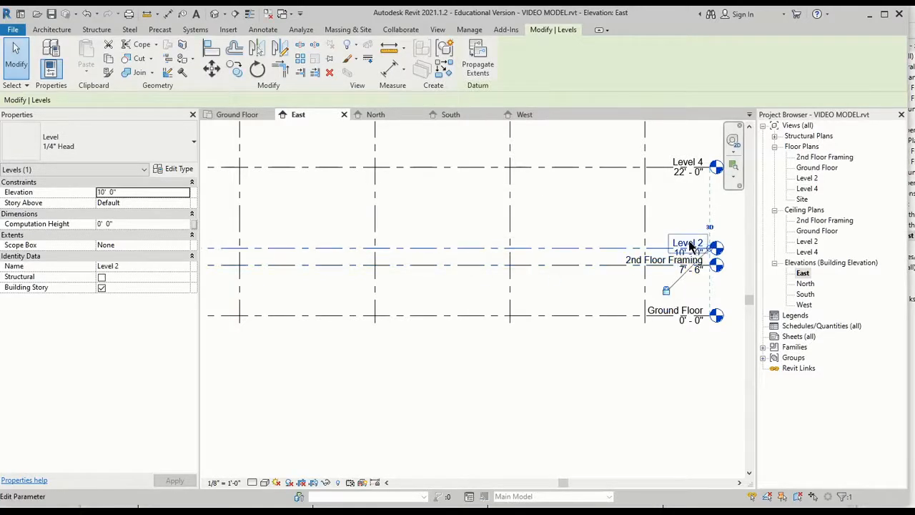
{"action": "left_click", "coordinate": [690, 244]}
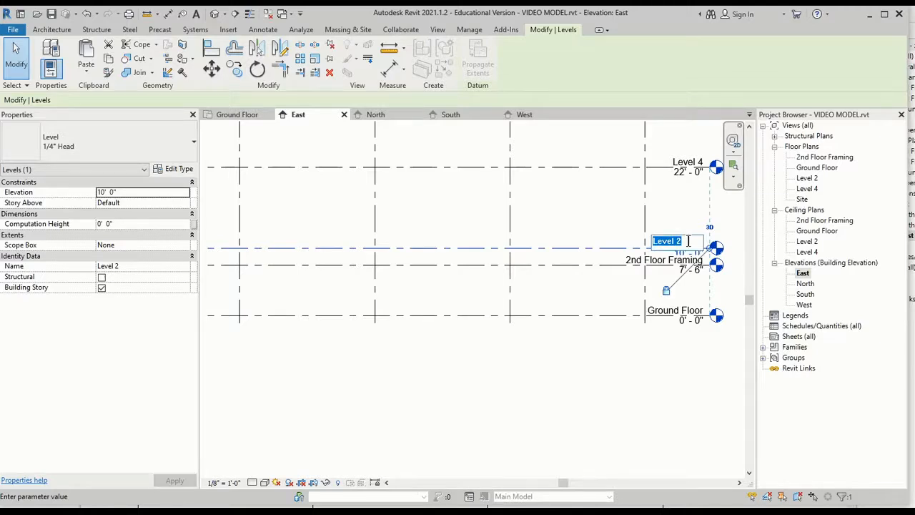
{"action": "type", "text": "2nd Floor"}
{"action": "key", "text": "Return"}
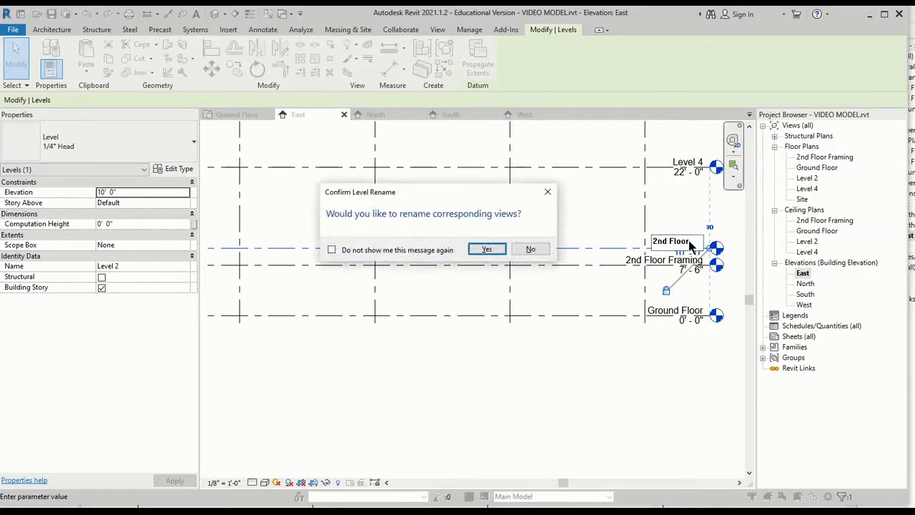
{"action": "key", "text": "Return"}
Rename Level 4 as Upper Roof and apply the new name to its corresponding views
{"action": "left_click", "coordinate": [684, 163]}
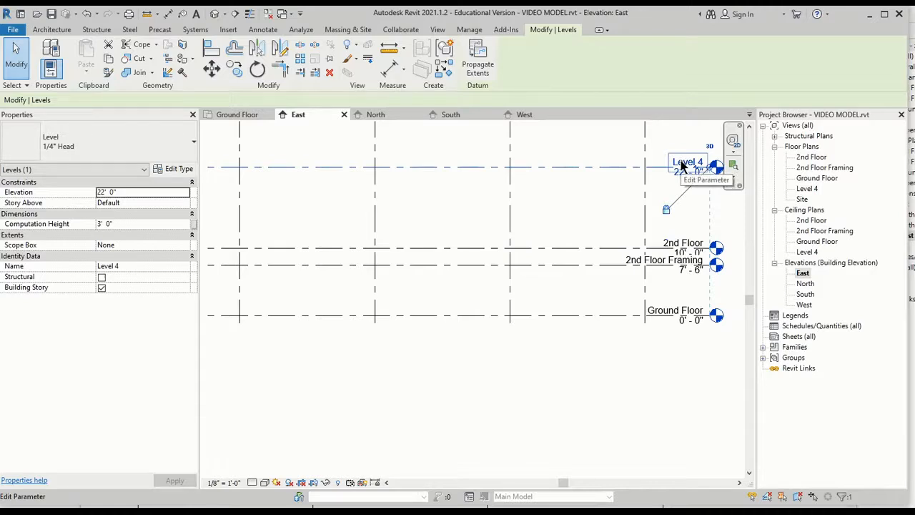
{"action": "left_click", "coordinate": [683, 163]}
{"action": "type", "text": "Upper Roof"}
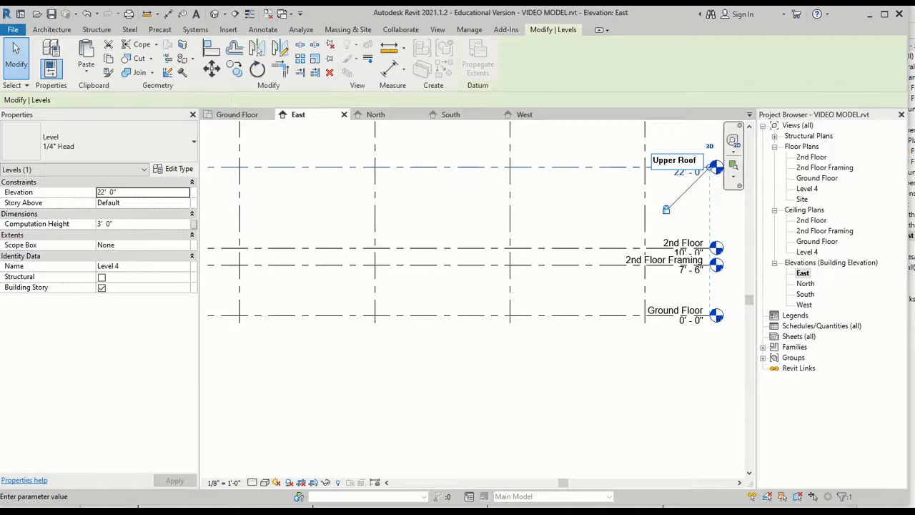
{"action": "key", "text": "Return"}
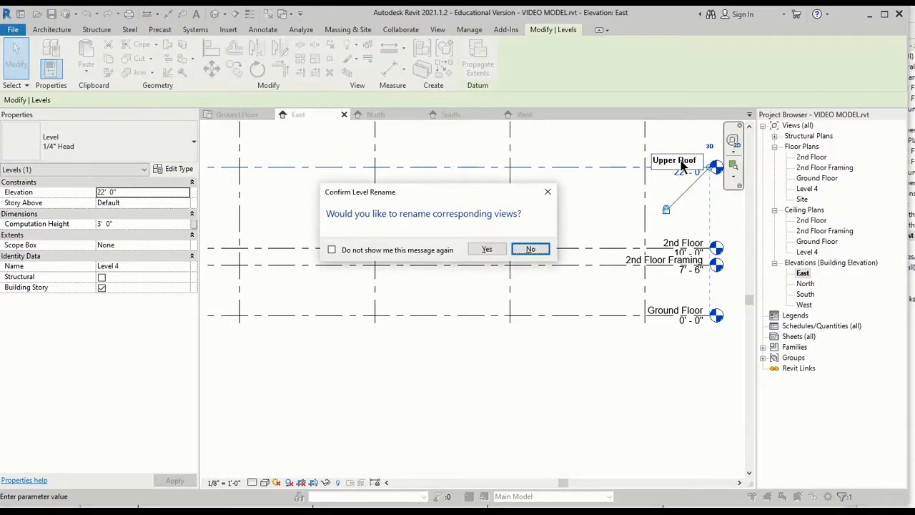
{"action": "key", "text": "Left"}
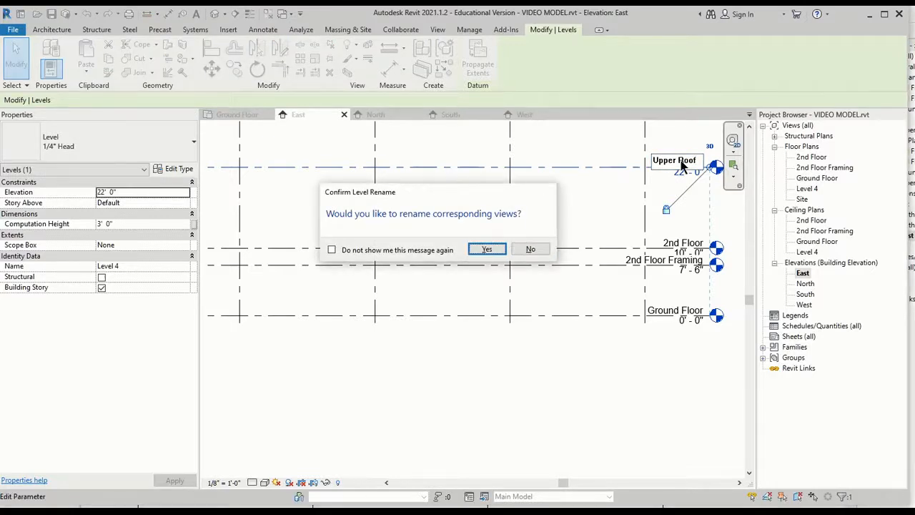
{"action": "key", "text": "Return"}
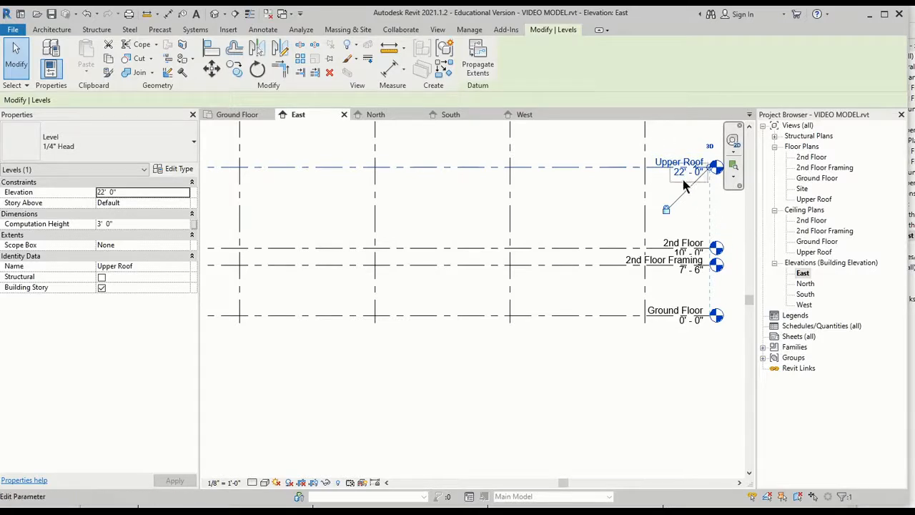
Set the Upper Roof level's elevation to 34'-6", check it in the North elevation, and return to the East elevation
{"action": "left_click", "coordinate": [681, 174]}
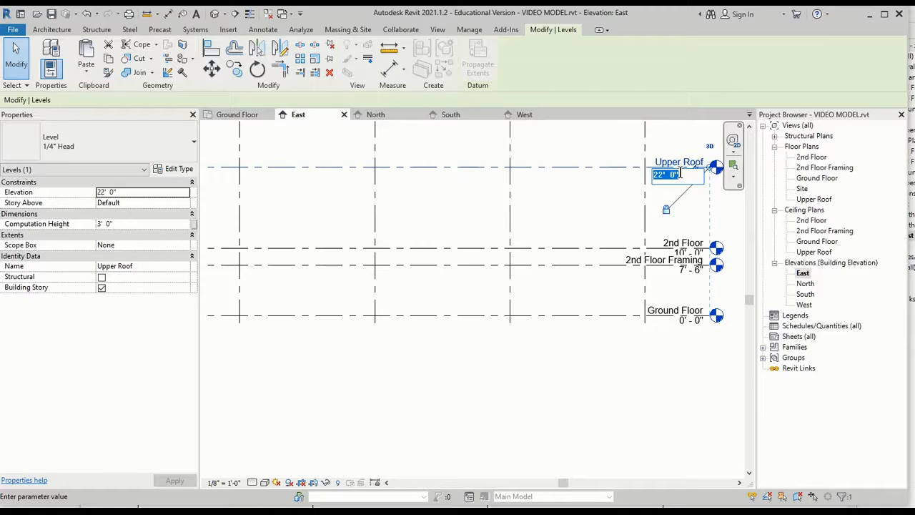
{"action": "type", "text": "34' 6"}
{"action": "key", "text": "Return"}
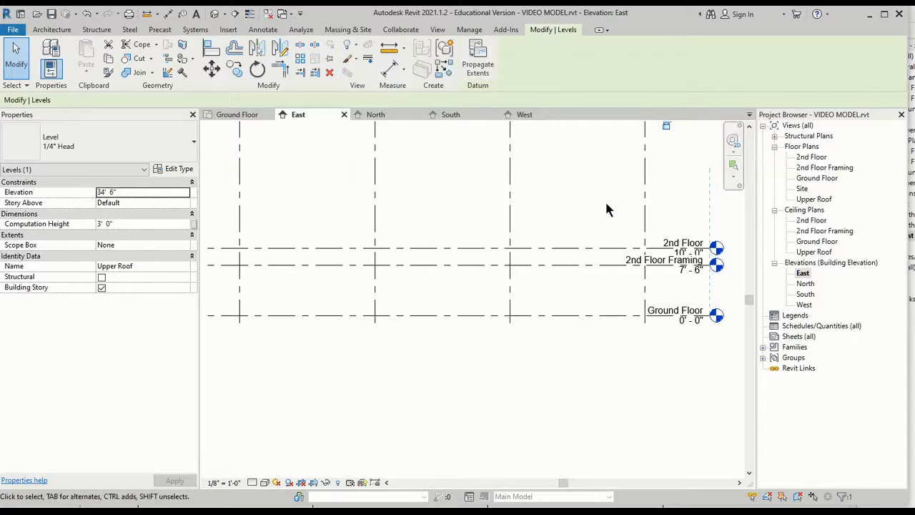
{"action": "middle_click_drag", "start_coordinate": [608, 207], "coordinate": [579, 324]}
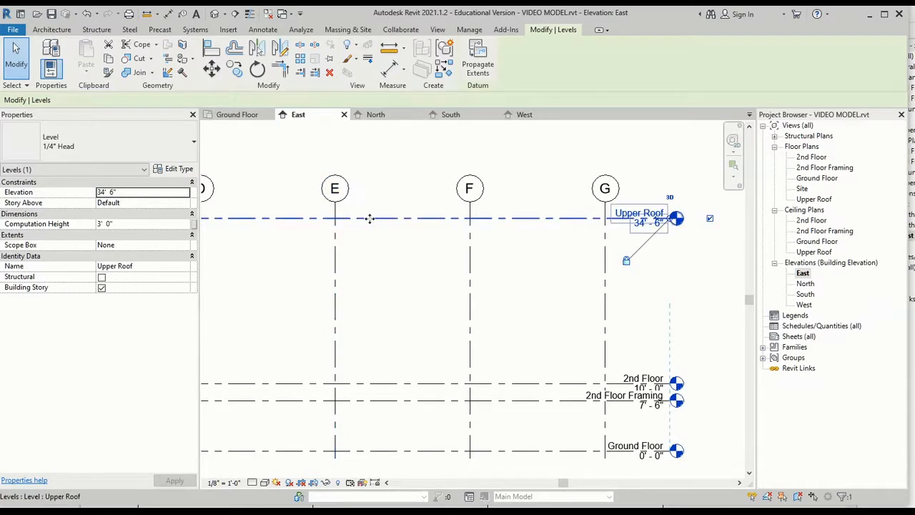
{"action": "double_click", "coordinate": [806, 284]}
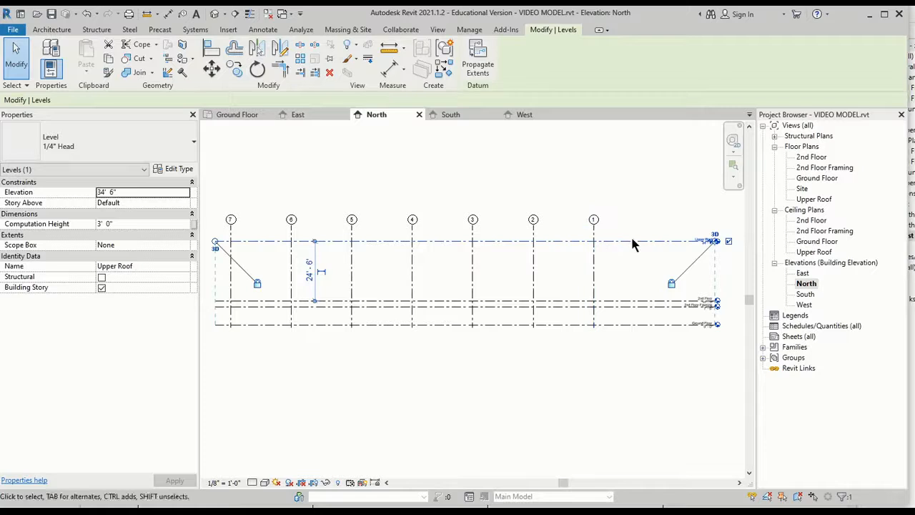
{"action": "double_click", "coordinate": [805, 273]}
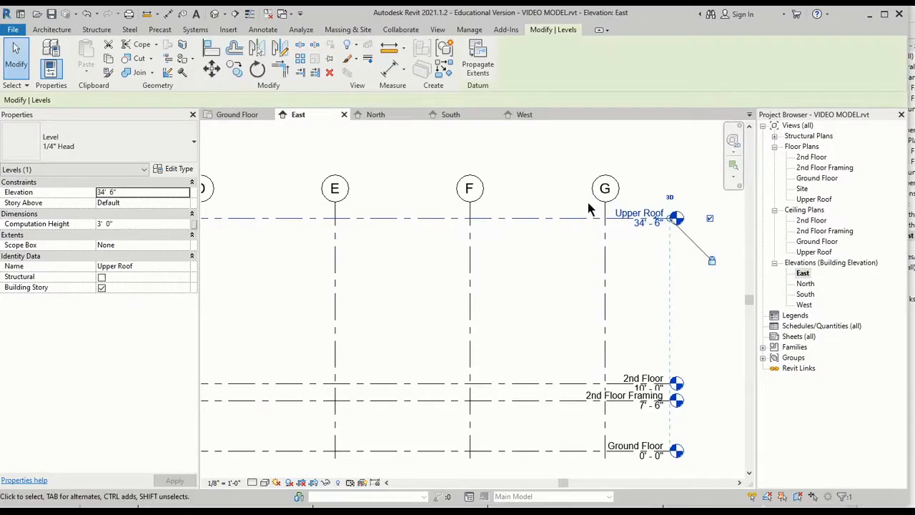
Set the 2nd Floor level's elevation to 19'-6"
{"action": "left_click", "coordinate": [643, 386]}
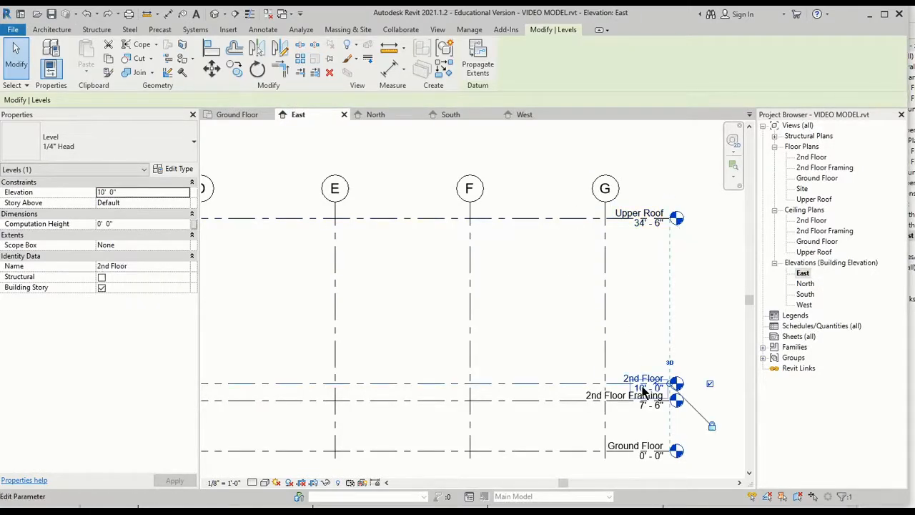
{"action": "left_click", "coordinate": [642, 388]}
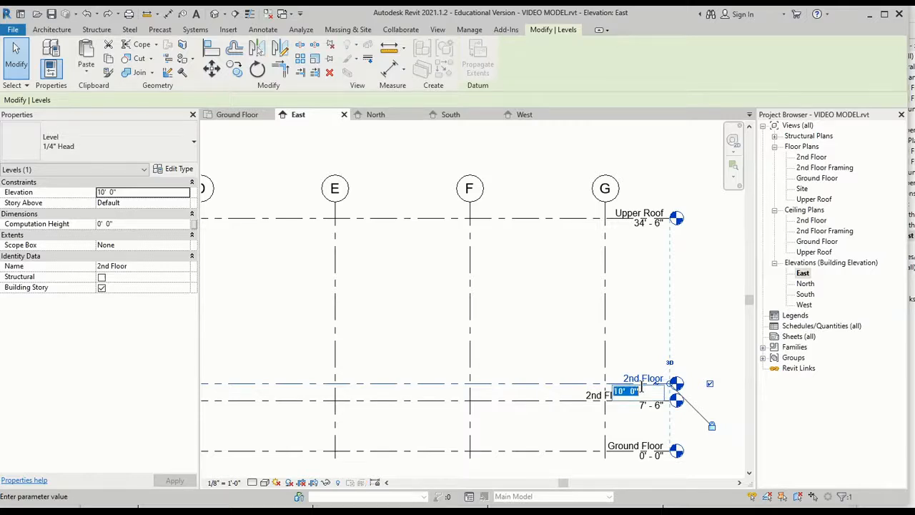
{"action": "type", "text": "19' 6"}
{"action": "key", "text": "Return"}
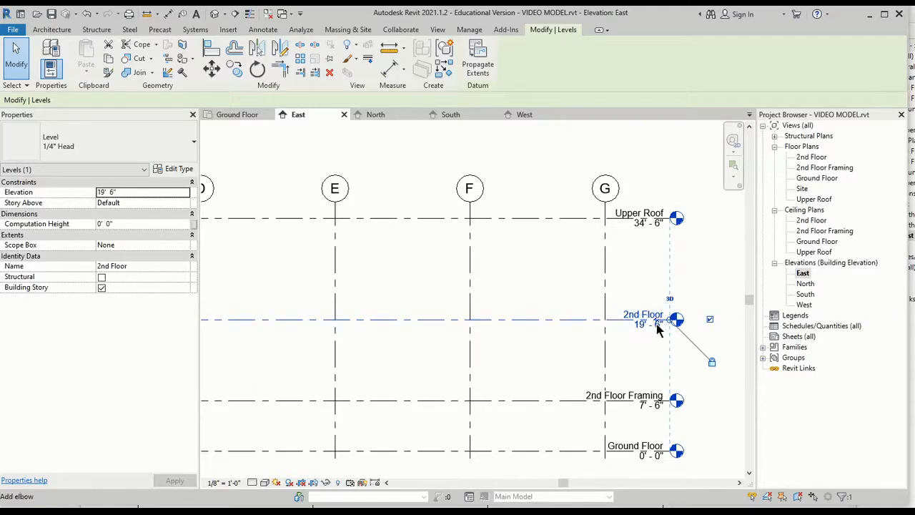
Set the 2nd Floor Framing level's elevation to 19'-2"
{"action": "left_click", "coordinate": [660, 408]}
{"action": "left_click", "coordinate": [656, 407]}
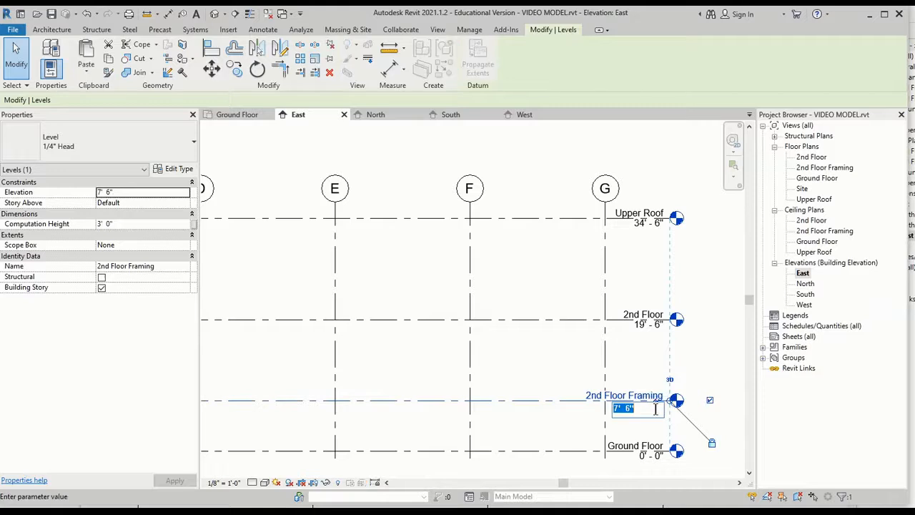
{"action": "type", "text": "19"}
{"action": "key", "text": "Return"}
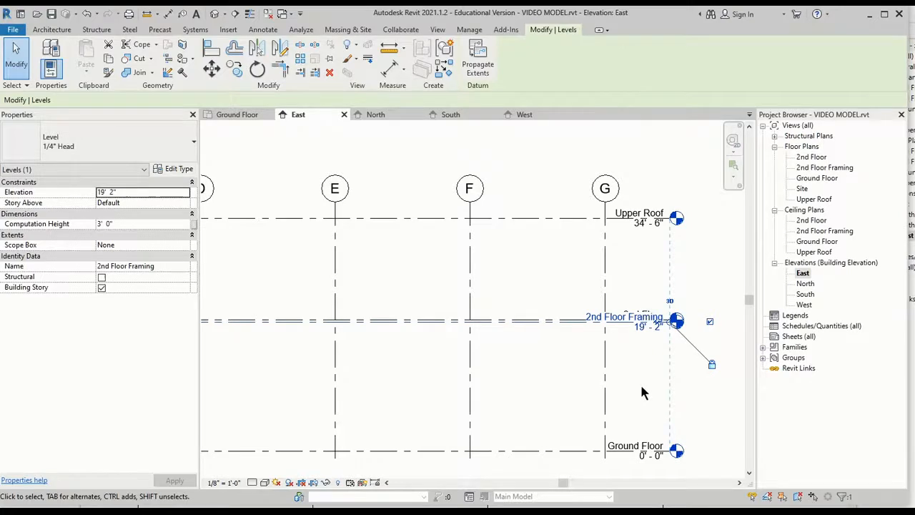
Add an elbow to the 2nd Floor Framing level line so its head sits below the 2nd Floor head
{"action": "scroll", "coordinate": [647, 383], "scroll_direction": "up", "scroll_amount": 4}
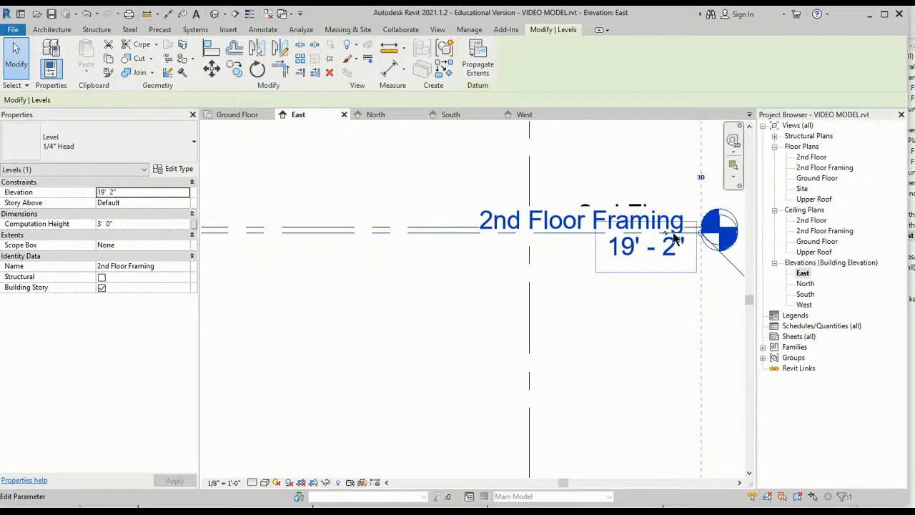
{"action": "scroll", "coordinate": [671, 239], "scroll_direction": "up", "scroll_amount": 1}
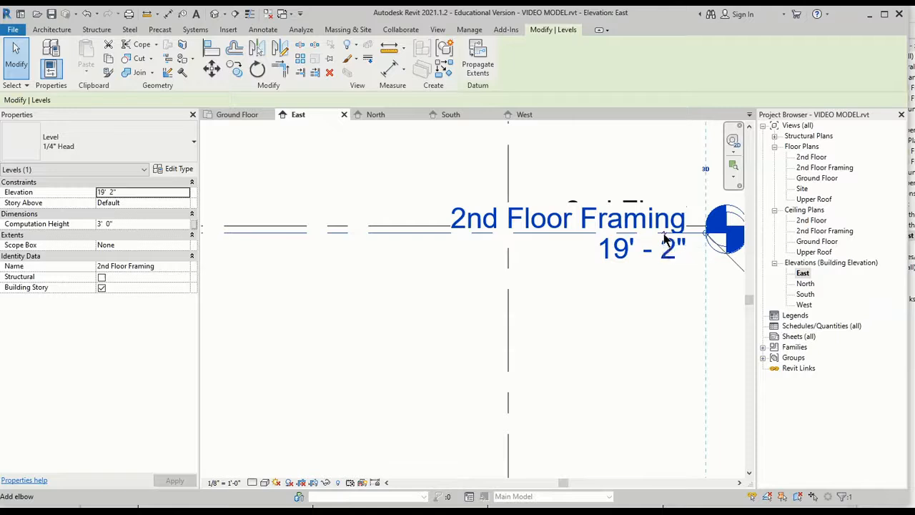
{"action": "left_click", "coordinate": [665, 239]}
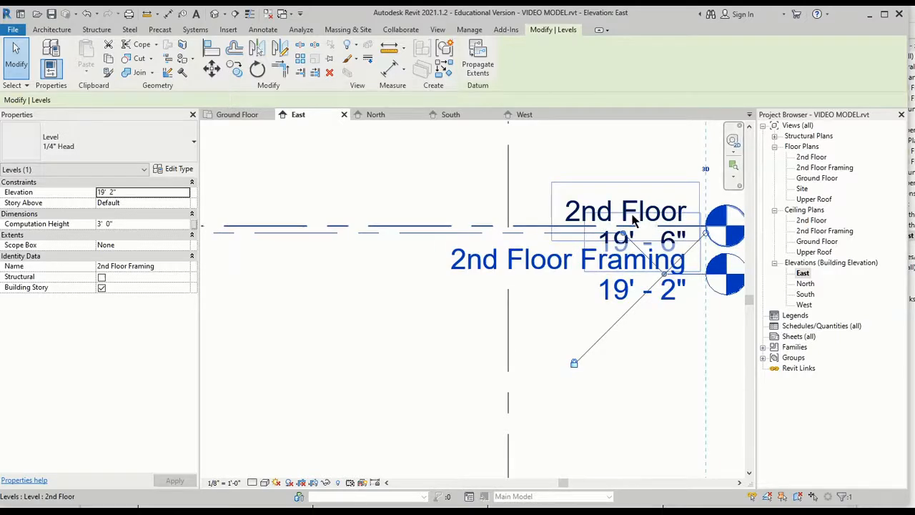
Add an elbow to the 2nd Floor level line in the East elevation and raise its head above the 2nd Floor Framing head
{"action": "left_click", "coordinate": [673, 227]}
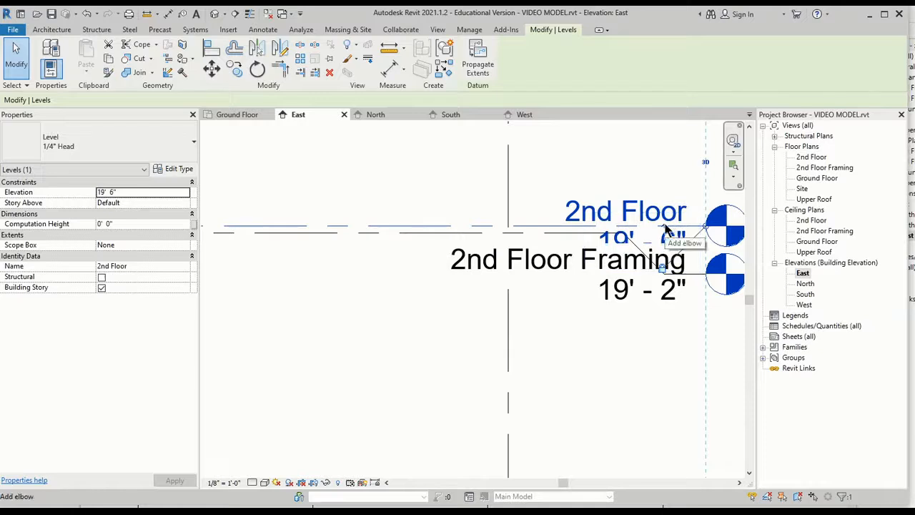
{"action": "left_click", "coordinate": [665, 229]}
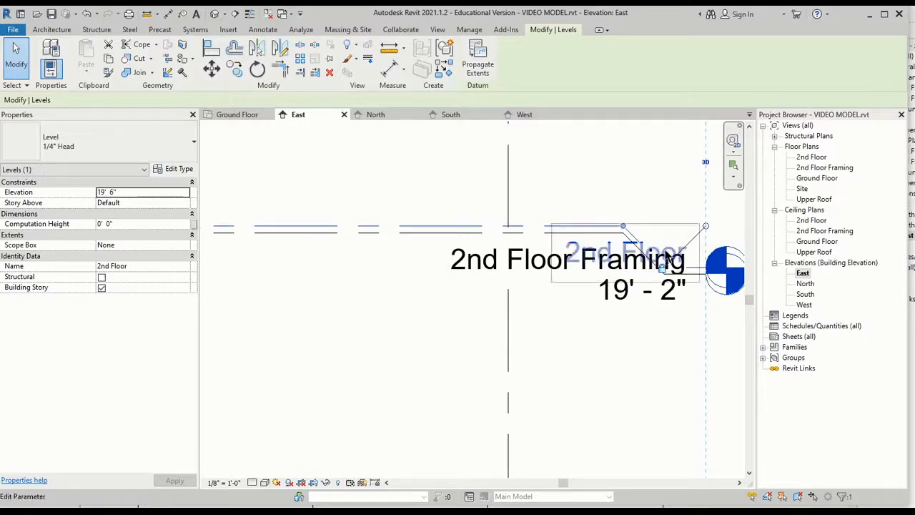
{"action": "scroll", "coordinate": [668, 265], "scroll_direction": "up", "scroll_amount": 4}
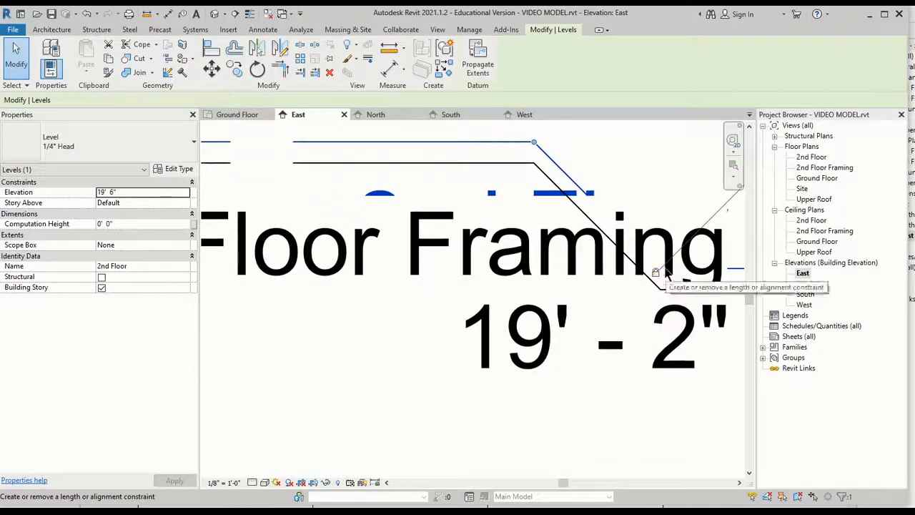
{"action": "scroll", "coordinate": [652, 259], "scroll_direction": "up", "scroll_amount": 5}
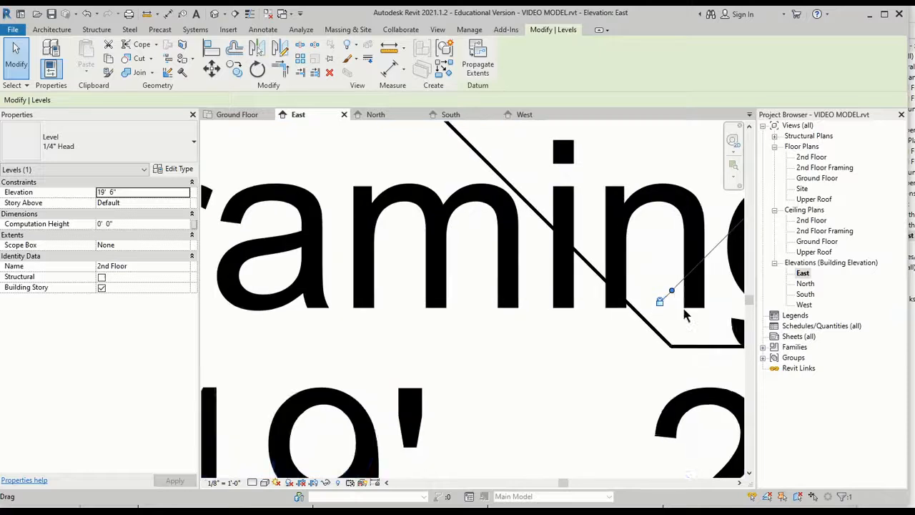
{"action": "scroll", "coordinate": [672, 346], "scroll_direction": "down", "scroll_amount": 3}
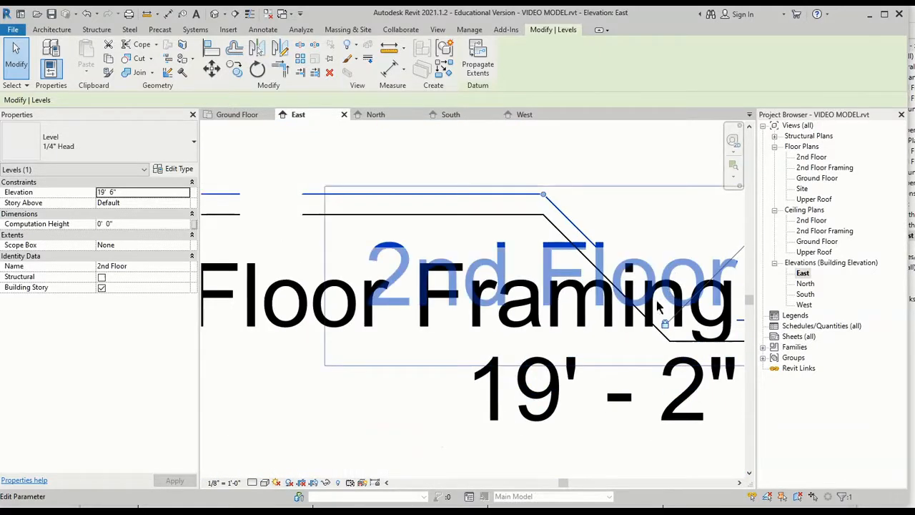
{"action": "scroll", "coordinate": [688, 330], "scroll_direction": "down", "scroll_amount": 4}
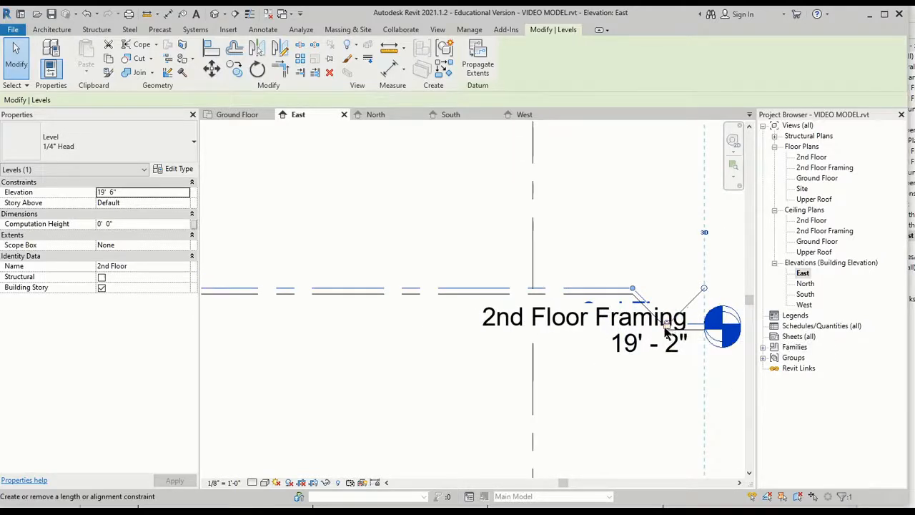
{"action": "left_click", "coordinate": [668, 325]}
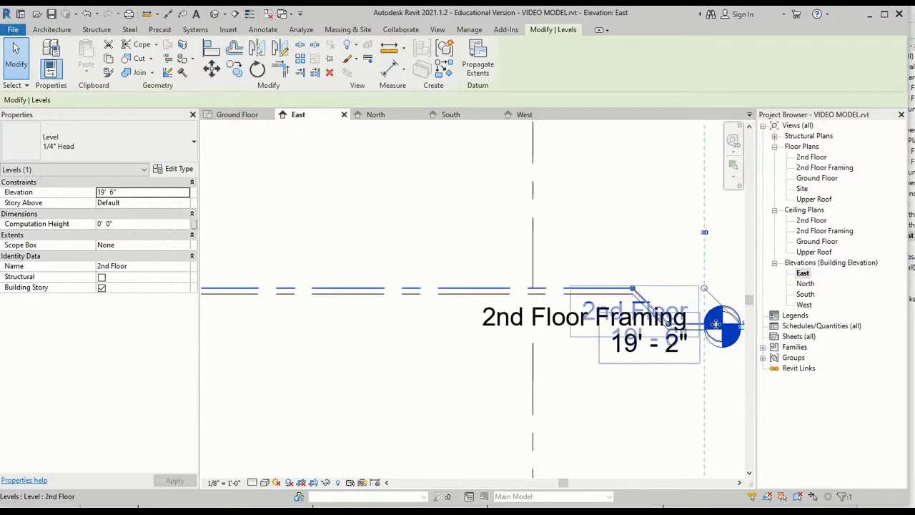
{"action": "left_click_drag", "start_coordinate": [665, 328], "coordinate": [664, 257]}
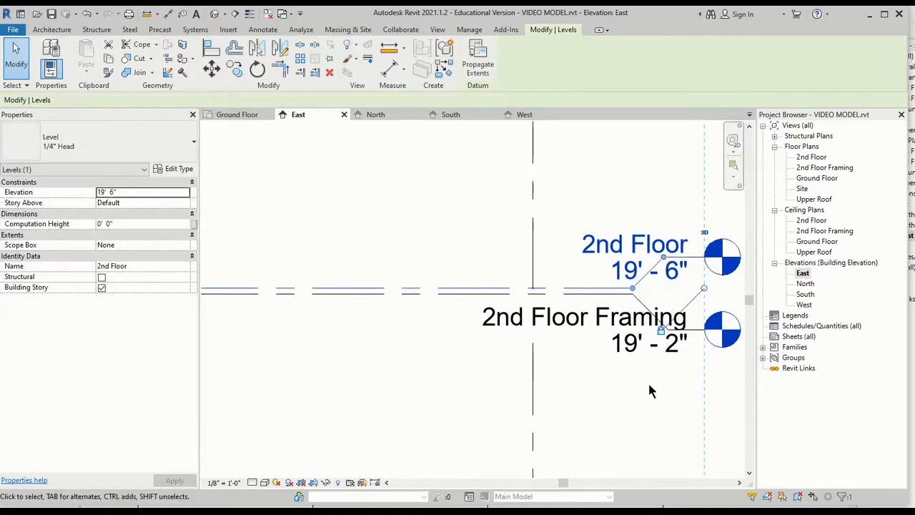
{"action": "scroll", "coordinate": [649, 388], "scroll_direction": "down", "scroll_amount": 3}
{"action": "scroll", "coordinate": [651, 397], "scroll_direction": "down", "scroll_amount": 2}
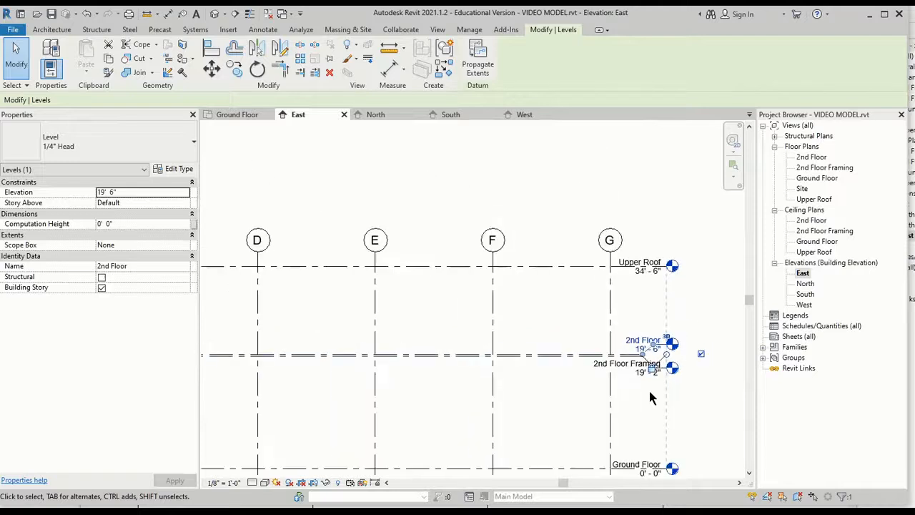
{"action": "left_click", "coordinate": [717, 408]}
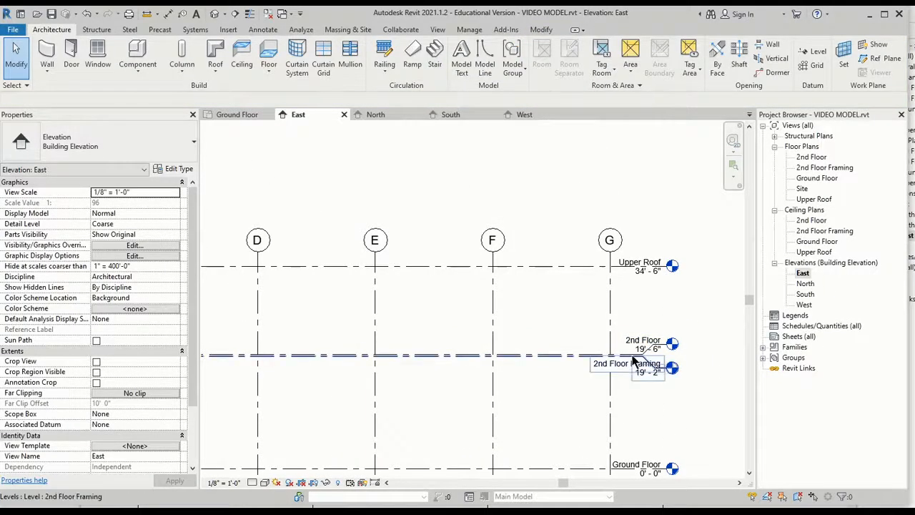
In the North elevation, add elbows to both 2nd-floor level lines, placing the 2nd Floor head above the line and the 2nd Floor Framing head below
{"action": "left_click", "coordinate": [807, 284]}
{"action": "double_click", "coordinate": [807, 284]}
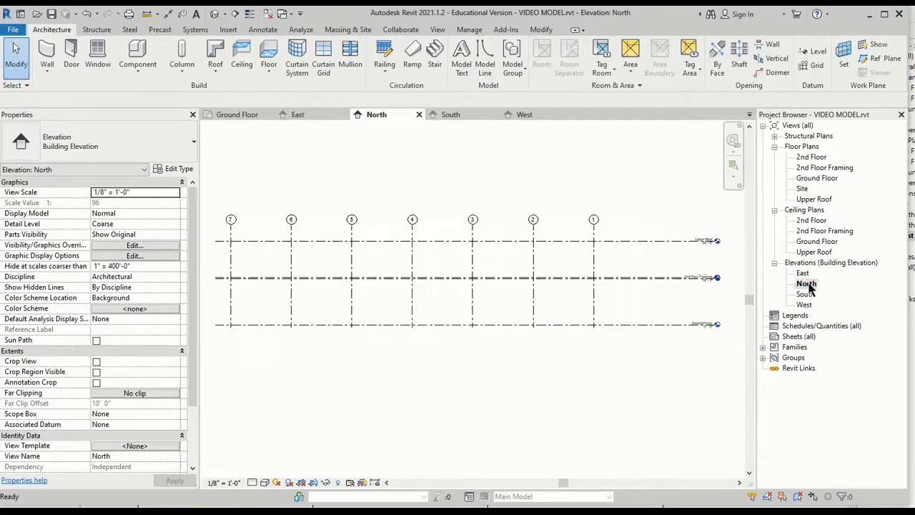
{"action": "scroll", "coordinate": [693, 279], "scroll_direction": "up", "scroll_amount": 5}
{"action": "scroll", "coordinate": [707, 279], "scroll_direction": "up", "scroll_amount": 3}
{"action": "middle_click_drag", "start_coordinate": [658, 334], "coordinate": [469, 336]}
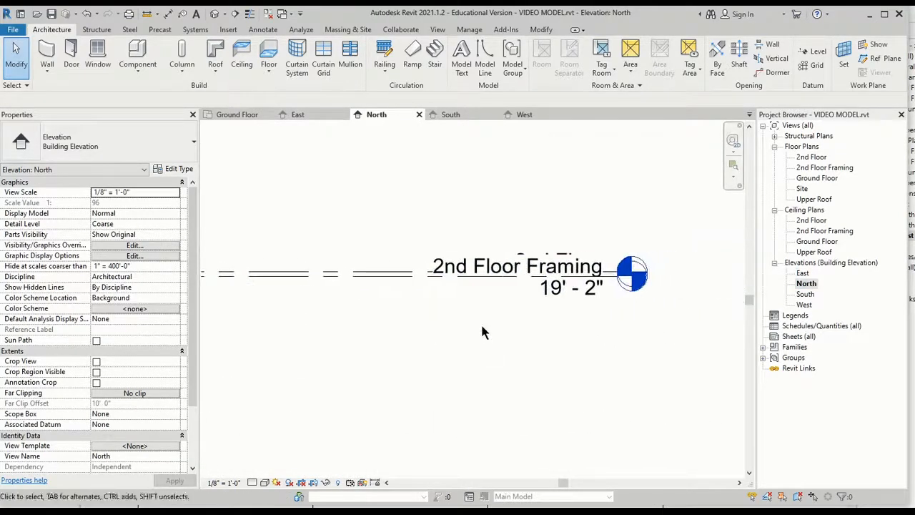
{"action": "left_click", "coordinate": [564, 281]}
{"action": "left_click", "coordinate": [590, 282]}
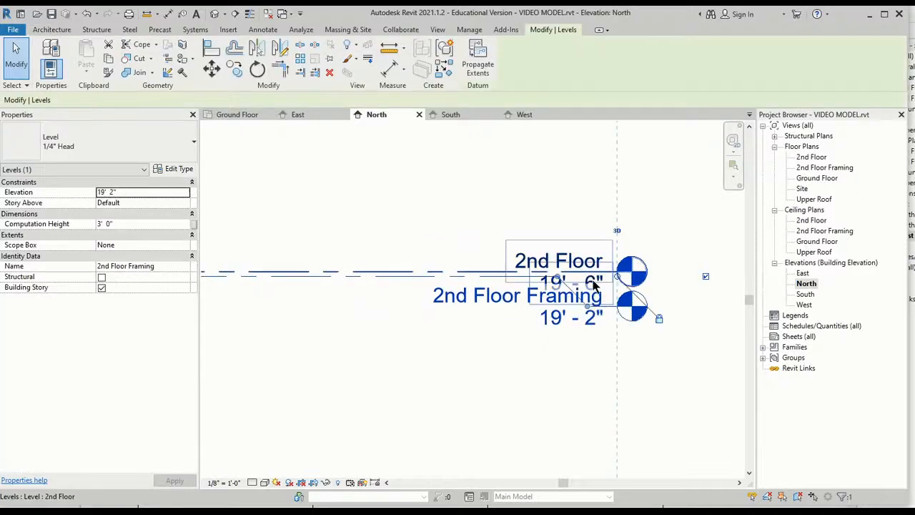
{"action": "left_click", "coordinate": [604, 275]}
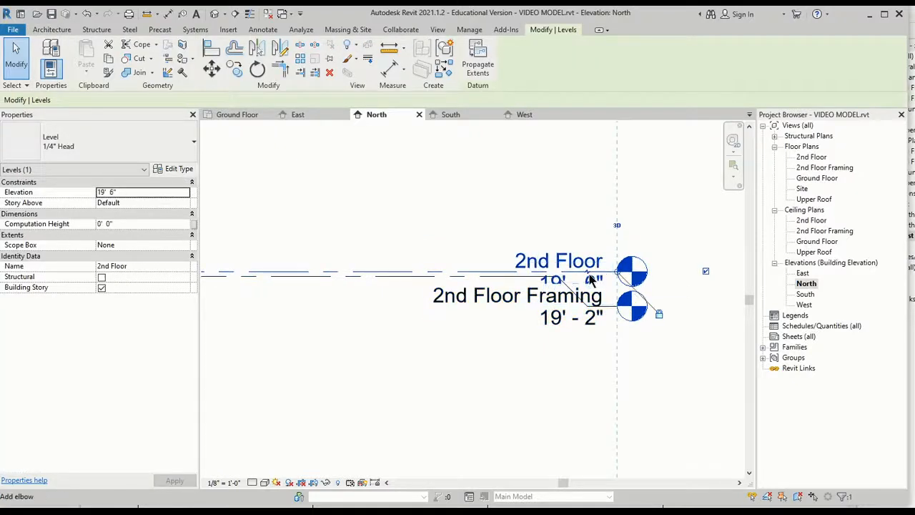
{"action": "left_click_drag", "start_coordinate": [592, 279], "coordinate": [593, 239]}
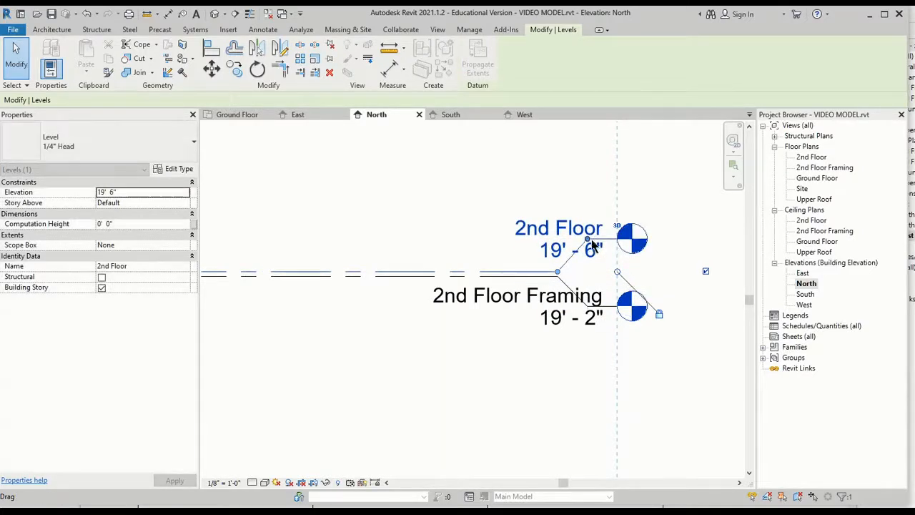
In the South elevation, separate the overlapping 2nd Floor and 2nd Floor Framing heads with elbows, with the 2nd Floor head on top
{"action": "double_click", "coordinate": [806, 294]}
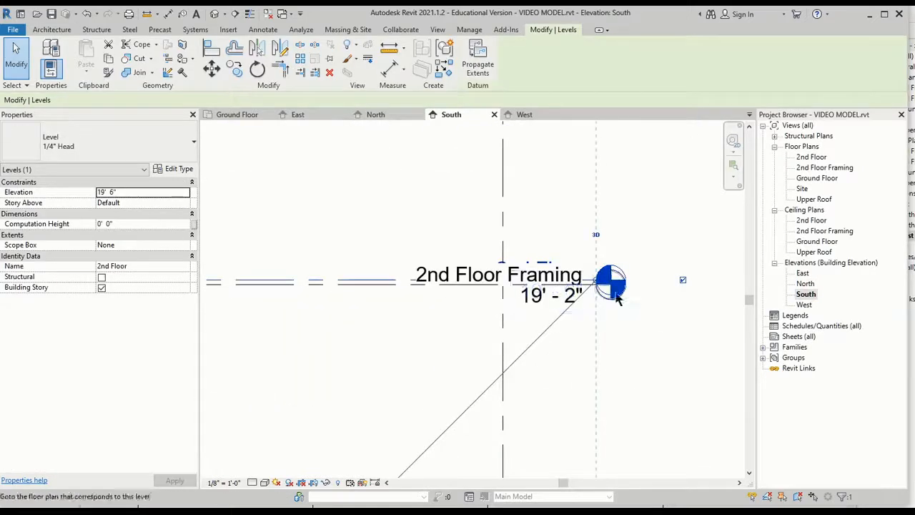
{"action": "left_click", "coordinate": [449, 290]}
{"action": "left_click", "coordinate": [567, 284]}
{"action": "left_click", "coordinate": [567, 282]}
{"action": "left_click", "coordinate": [567, 281]}
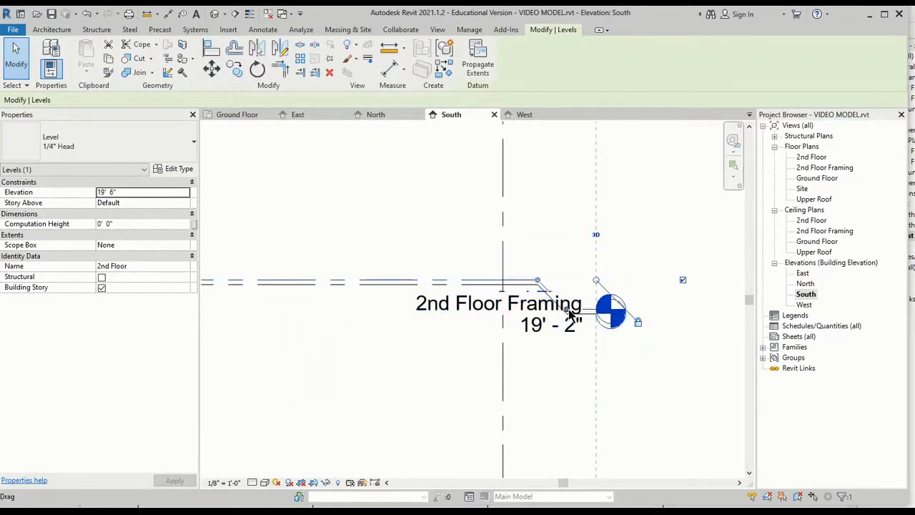
{"action": "left_click_drag", "start_coordinate": [568, 310], "coordinate": [570, 244]}
In the West elevation, add elbows to the 2nd Floor Framing and 2nd Floor level lines and raise the 2nd Floor head above the Framing head
{"action": "double_click", "coordinate": [803, 306]}
{"action": "left_click", "coordinate": [702, 262]}
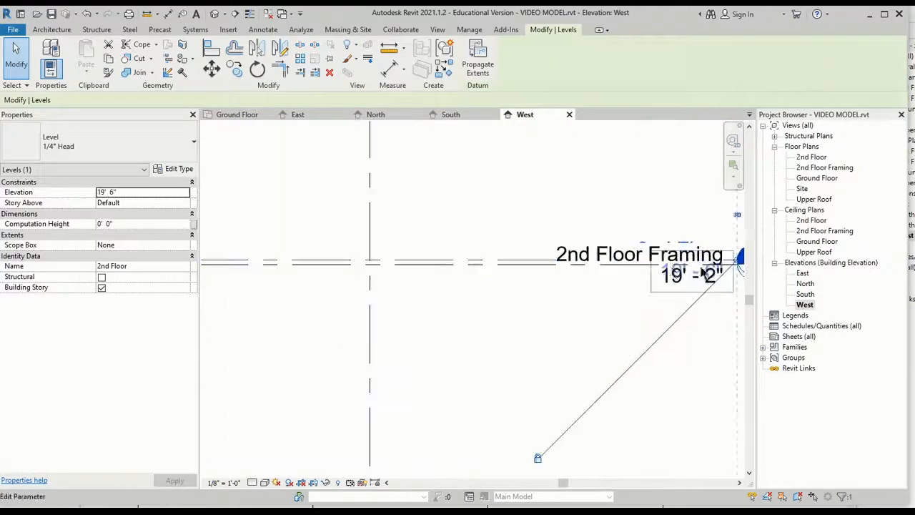
{"action": "left_click", "coordinate": [620, 266]}
{"action": "left_click", "coordinate": [708, 267]}
{"action": "left_click", "coordinate": [623, 261]}
{"action": "left_click", "coordinate": [707, 263]}
{"action": "left_click_drag", "start_coordinate": [705, 288], "coordinate": [703, 229]}
{"action": "left_click", "coordinate": [668, 360]}
{"action": "scroll", "coordinate": [441, 398], "scroll_direction": "down", "scroll_amount": 6}
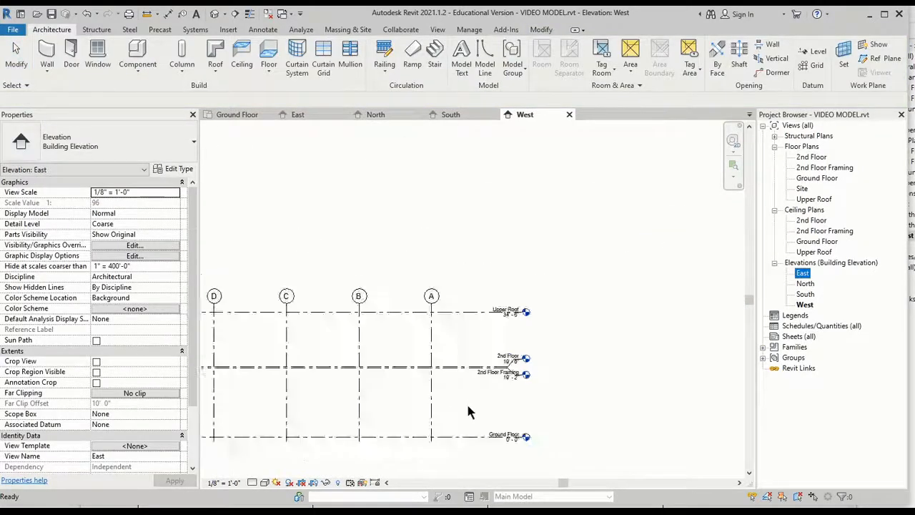
{"action": "scroll", "coordinate": [469, 412], "scroll_direction": "down", "scroll_amount": 1}
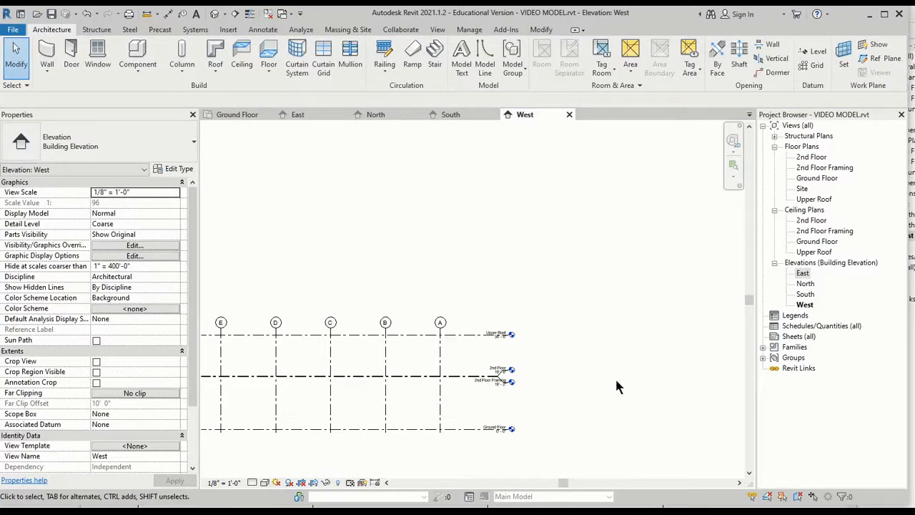
{"action": "middle_click_drag", "start_coordinate": [512, 409], "coordinate": [675, 368]}
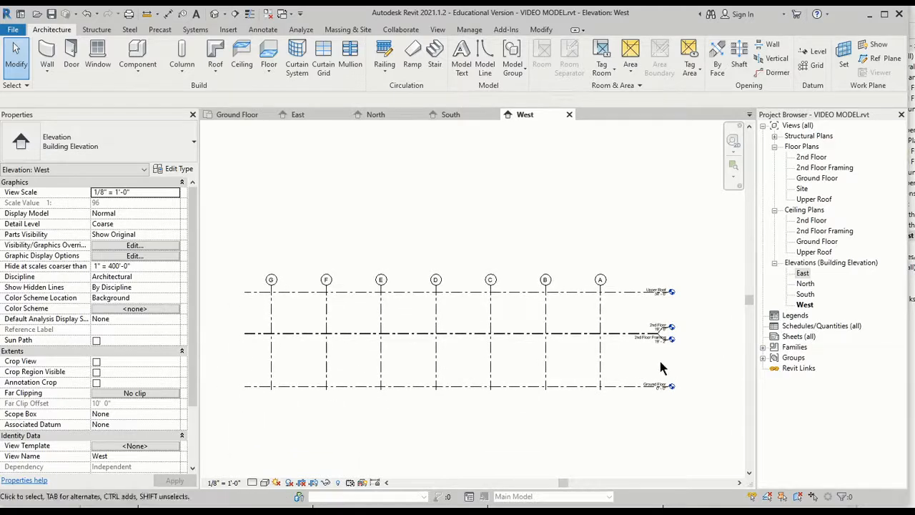